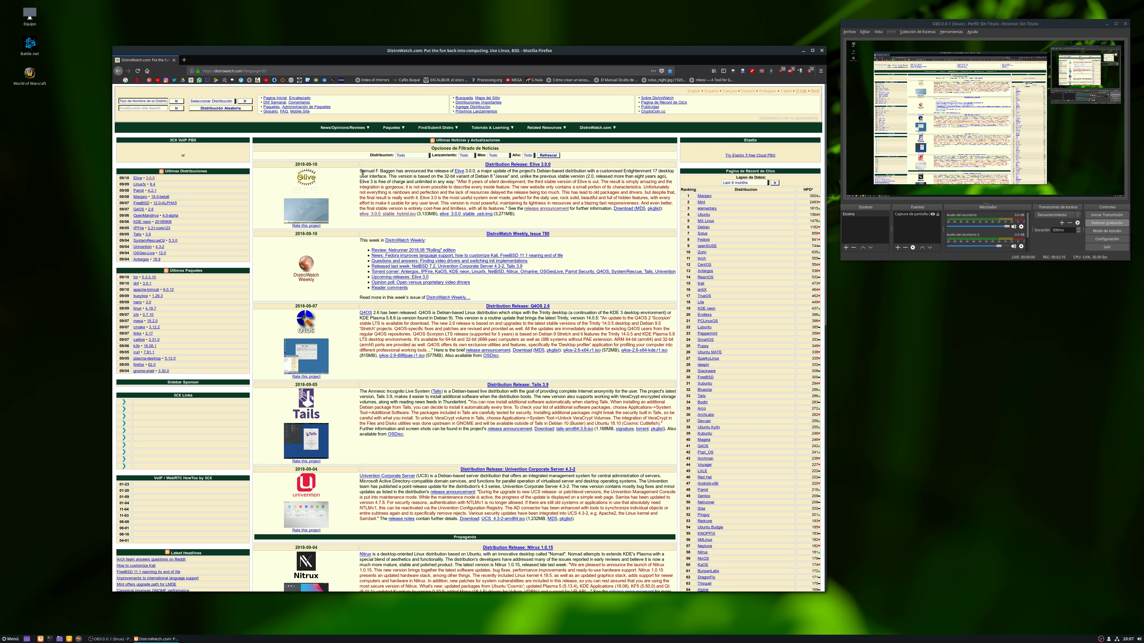
Step: Read the Elive 3.0.0 release entry on DistroWatch and open its release announcement
left_click_drag(359, 172, 396, 171)
left_click(395, 200)
scroll(390, 189, "down", 3)
scroll(396, 194, "up", 3)
left_click(404, 215)
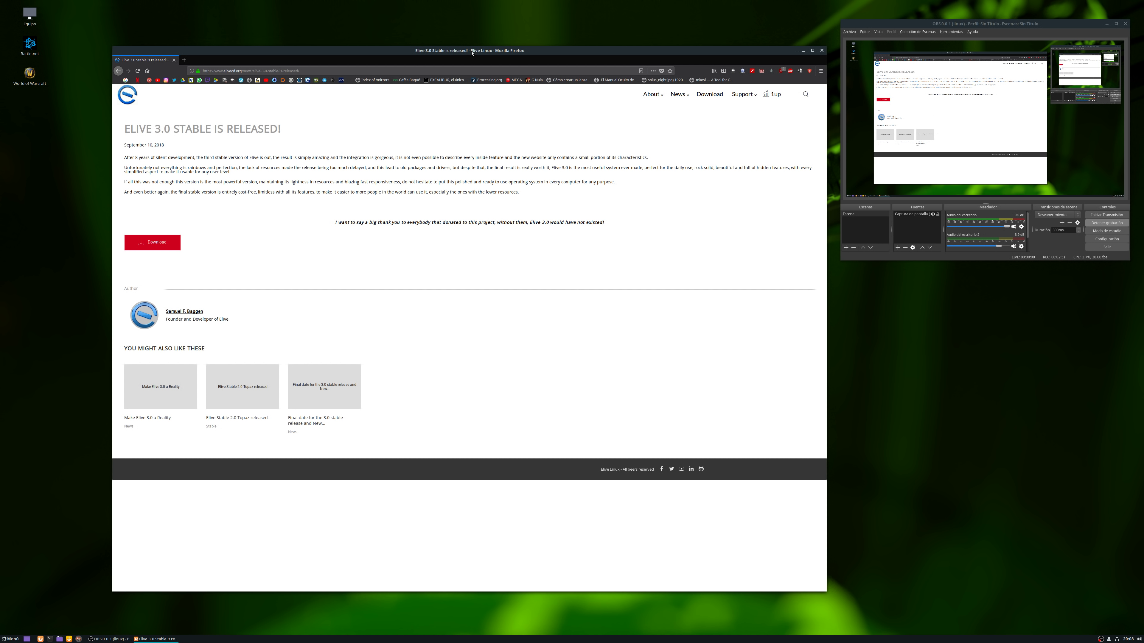
Step: Close the browser window showing the Elive 3.0 Stable announcement
left_click_drag(471, 53, 468, 47)
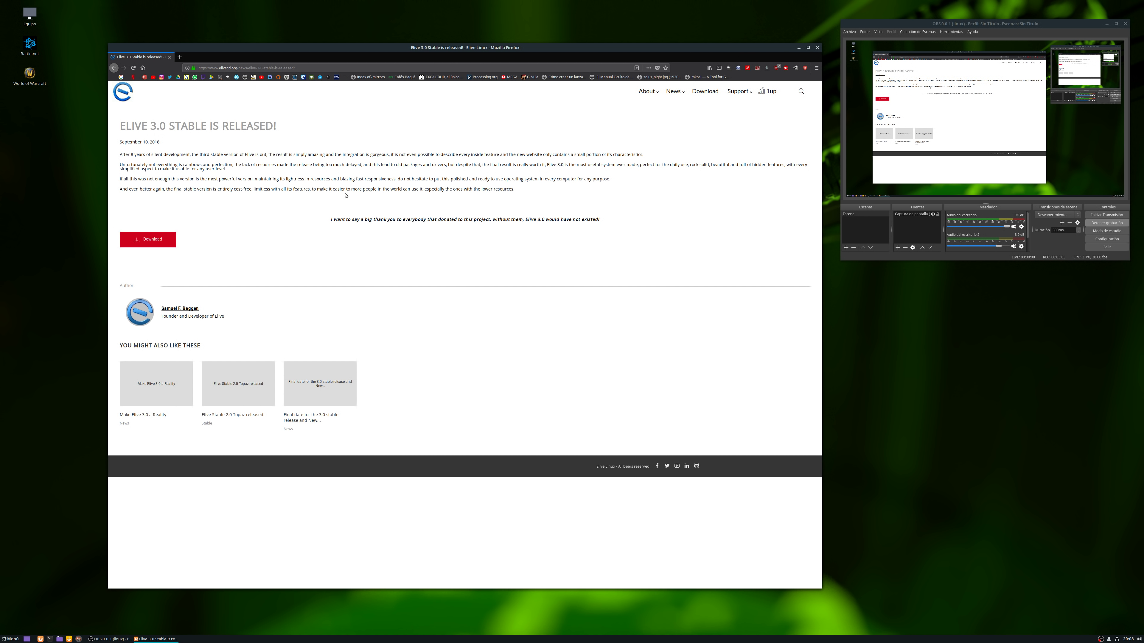
left_click(818, 47)
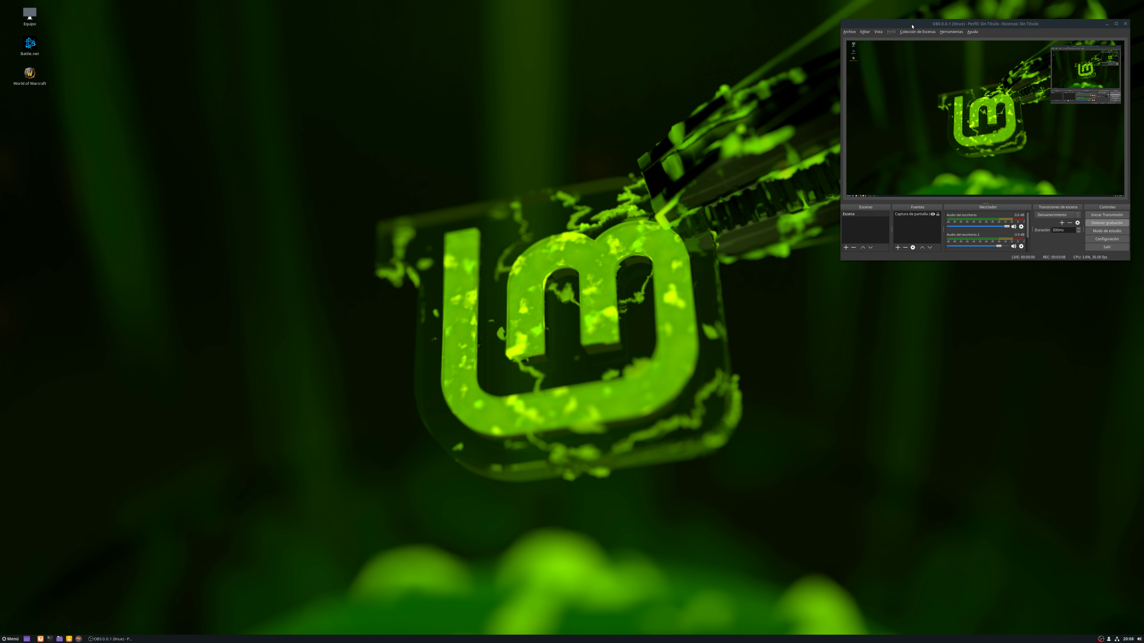
left_click_drag(911, 26, 911, 29)
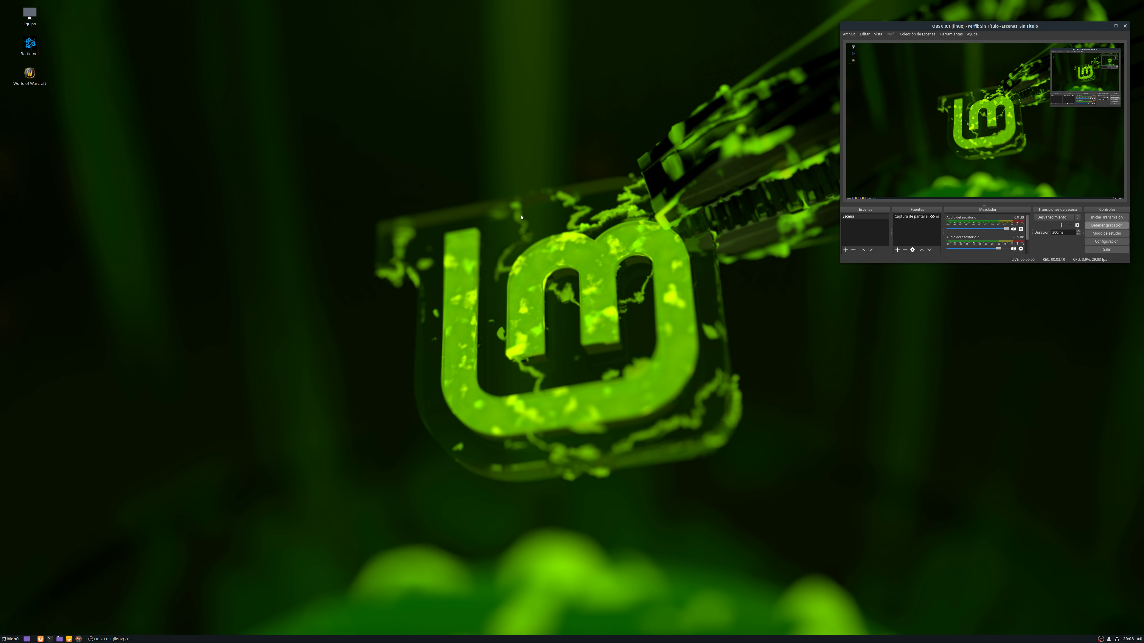
left_click(537, 211)
left_click_drag(153, 213, 581, 475)
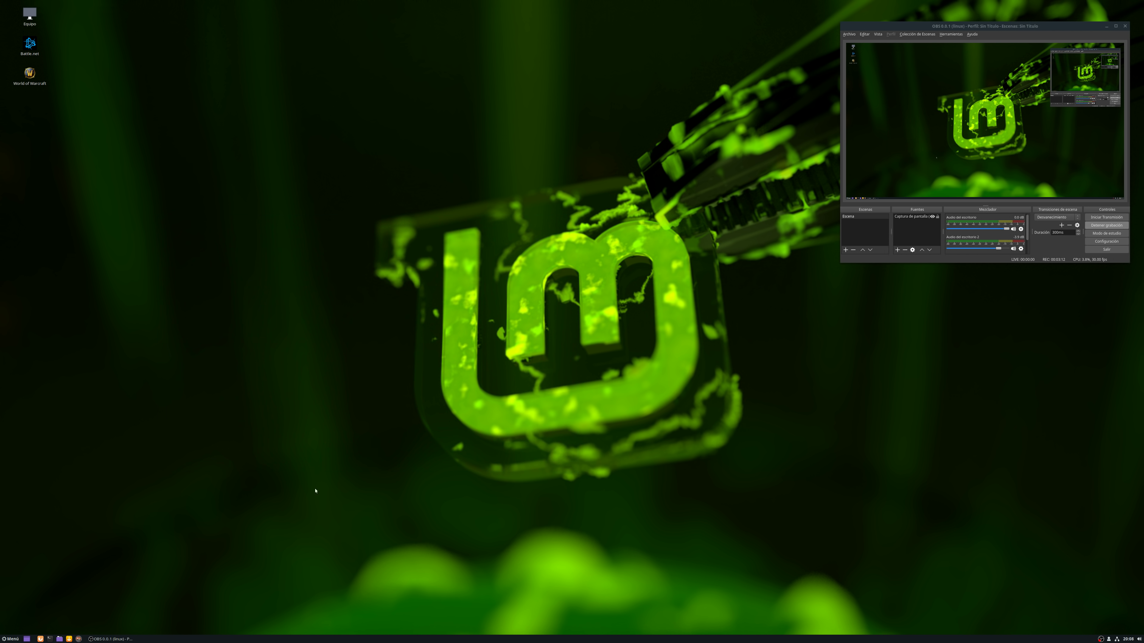
Step: Find and launch VirtualBox from the installed applications, placing its window clear of the OBS window
left_click(13, 639)
type("virt")
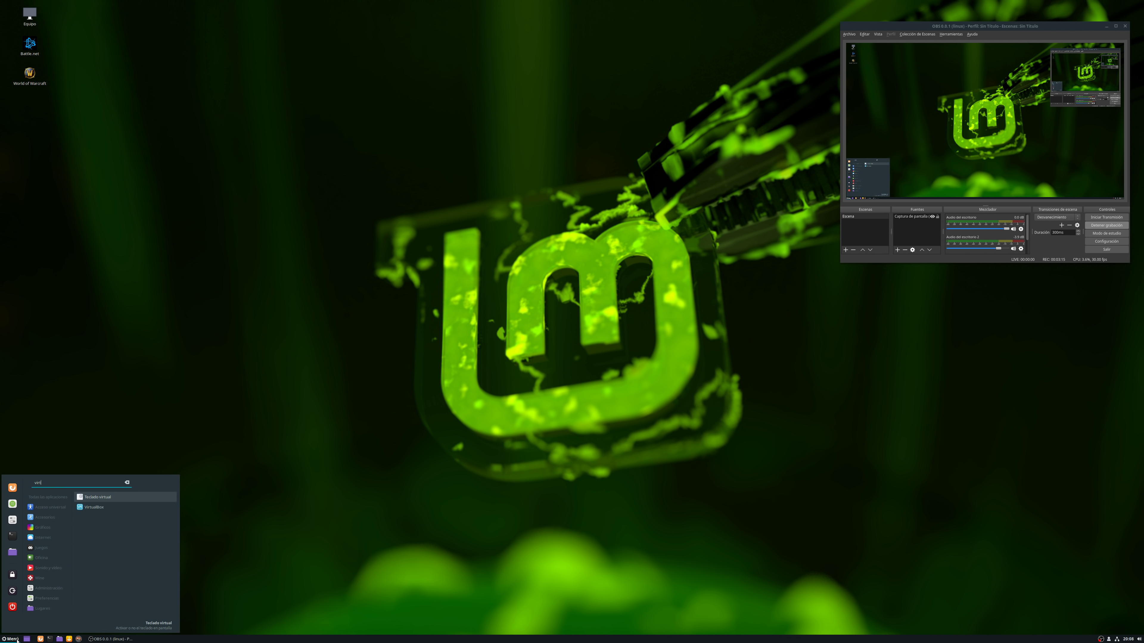
left_click(90, 510)
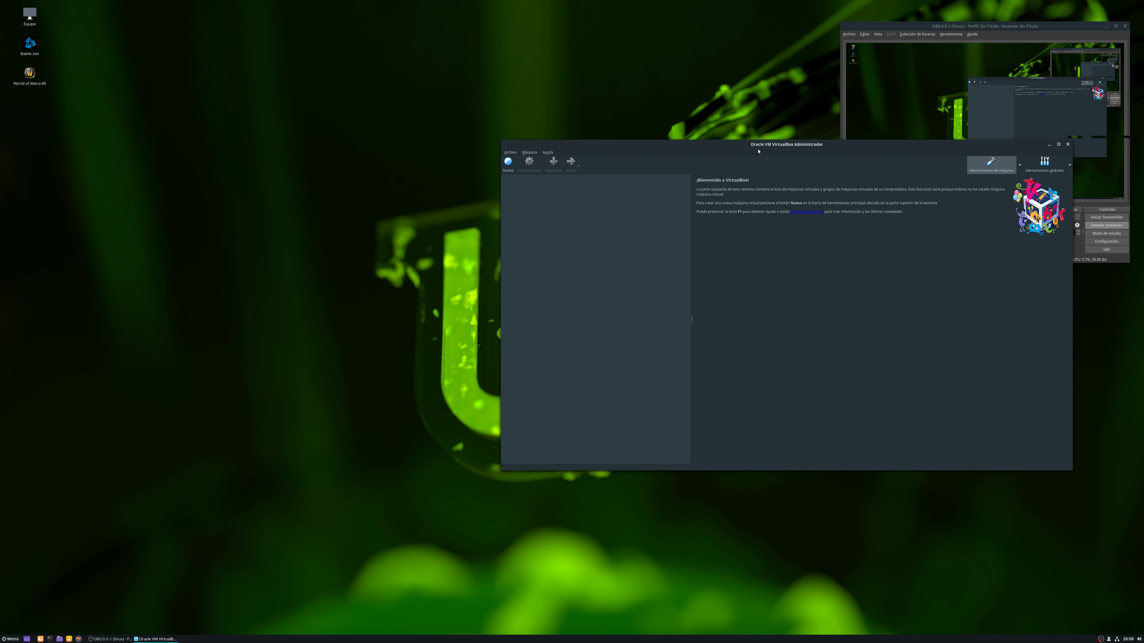
left_click_drag(552, 143, 288, 154)
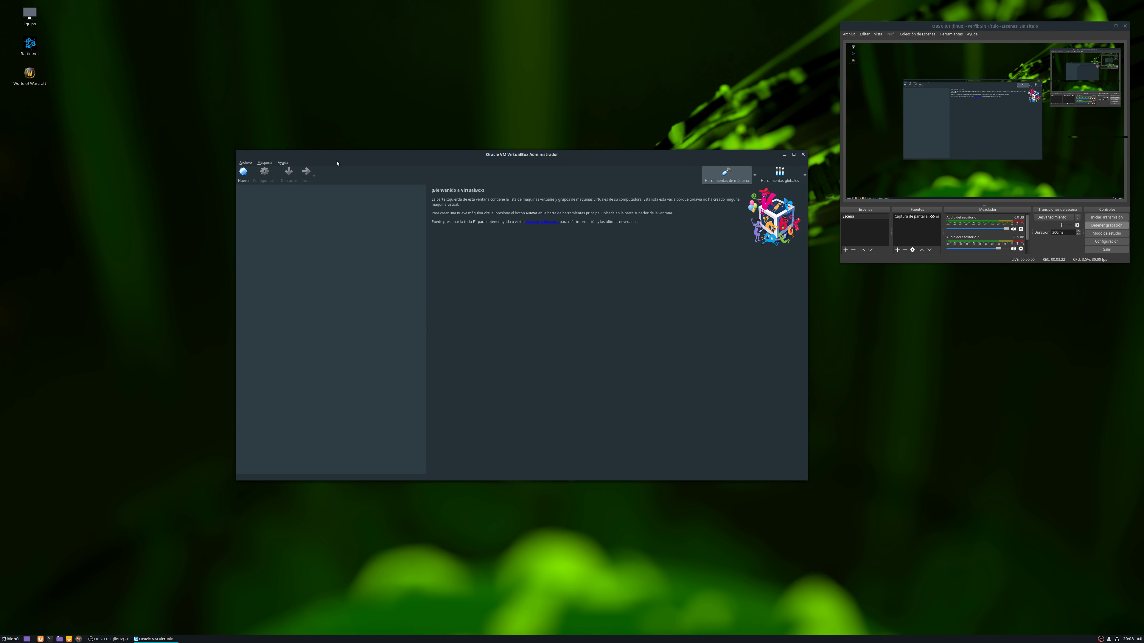
Step: Define a new virtual machine named Elive 3.0 Stable as Linux, Debian (32-bit), with 4096 MB of memory
left_click(243, 180)
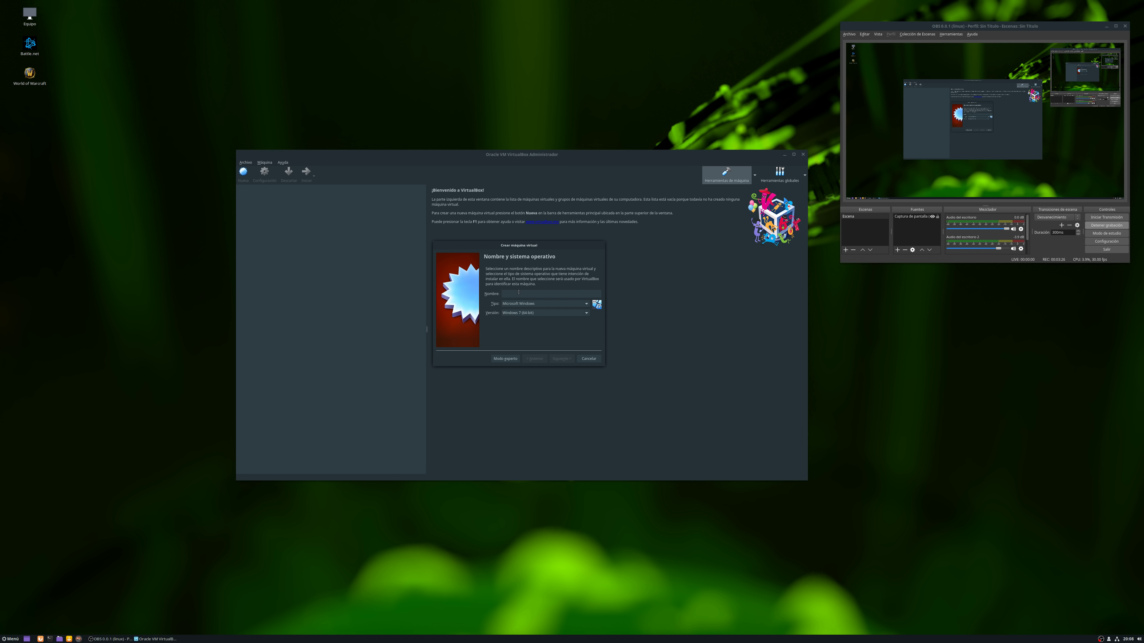
type("Elive")
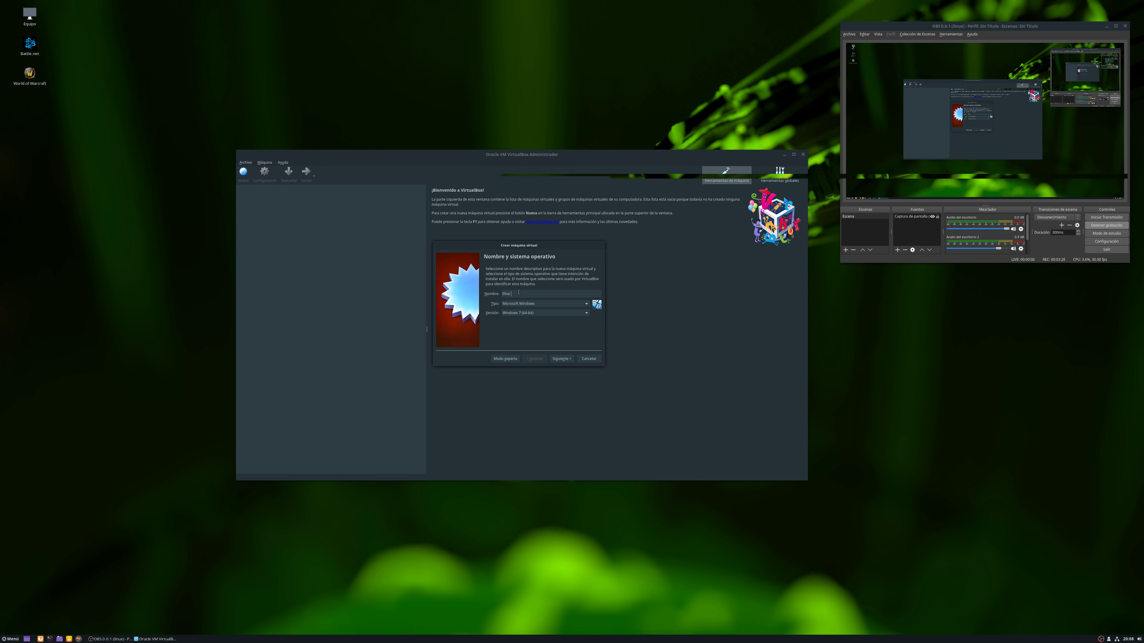
type(" 3.0.6")
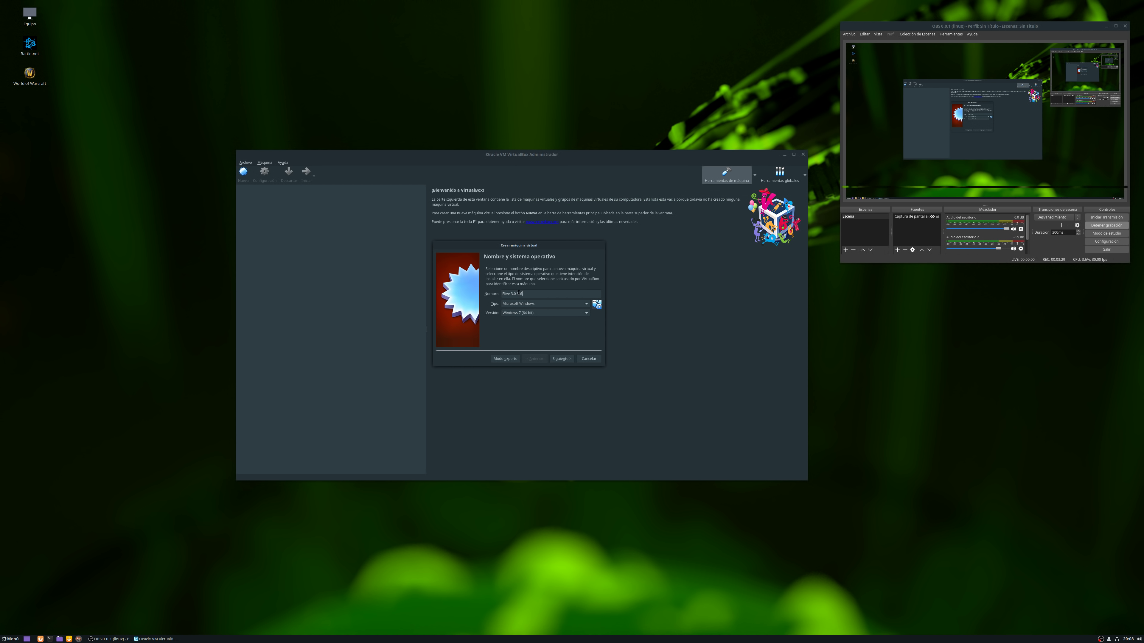
type("ble")
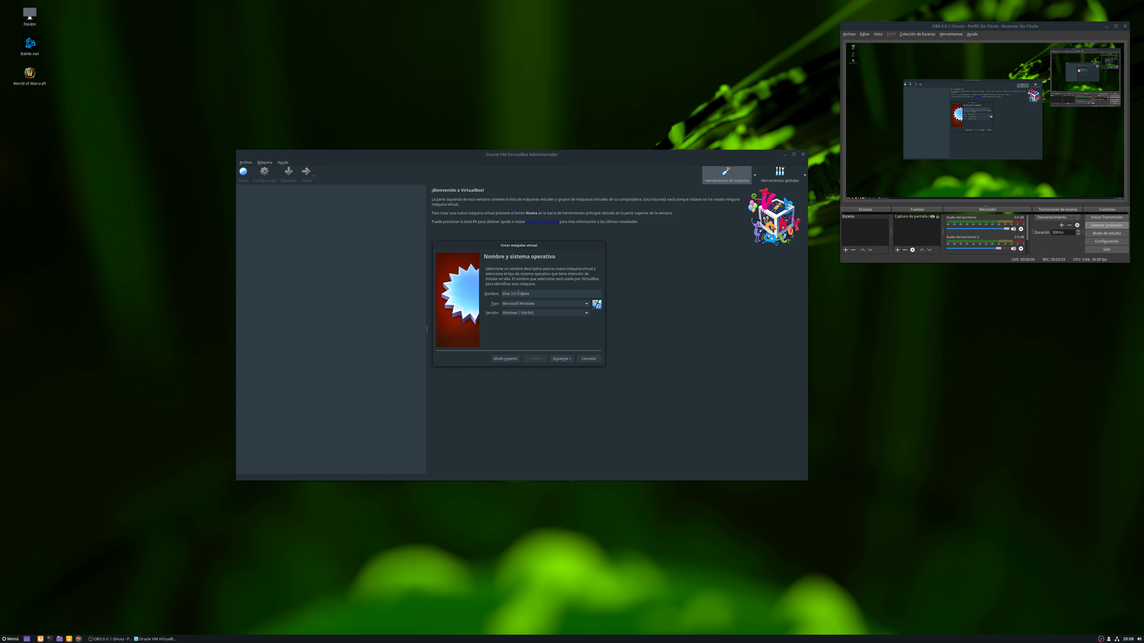
left_click(536, 305)
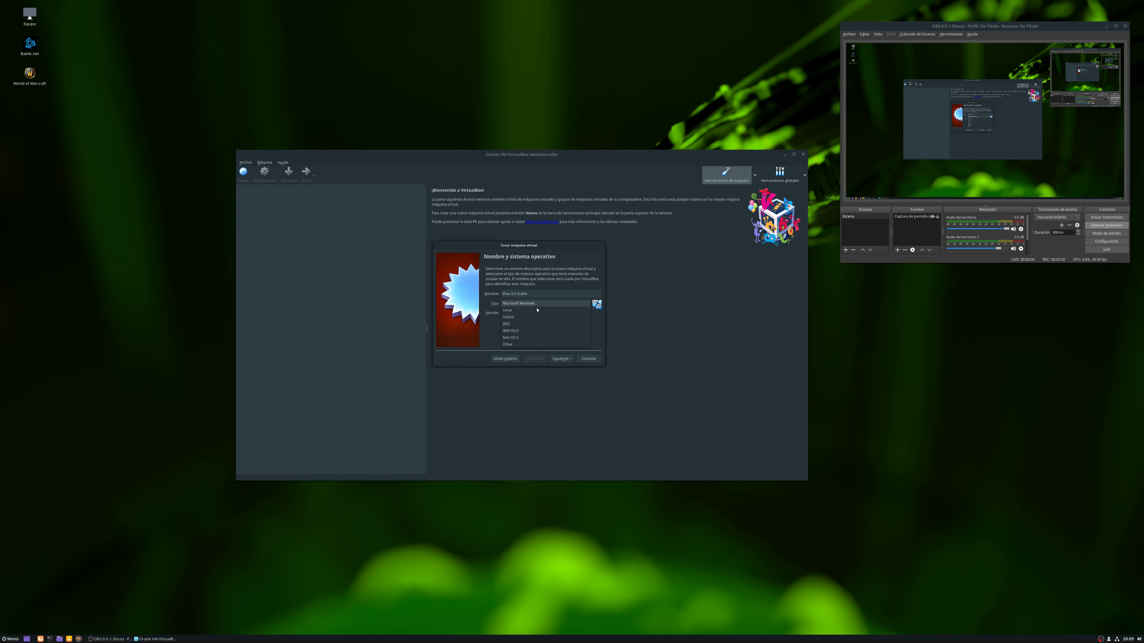
left_click(537, 310)
left_click(536, 313)
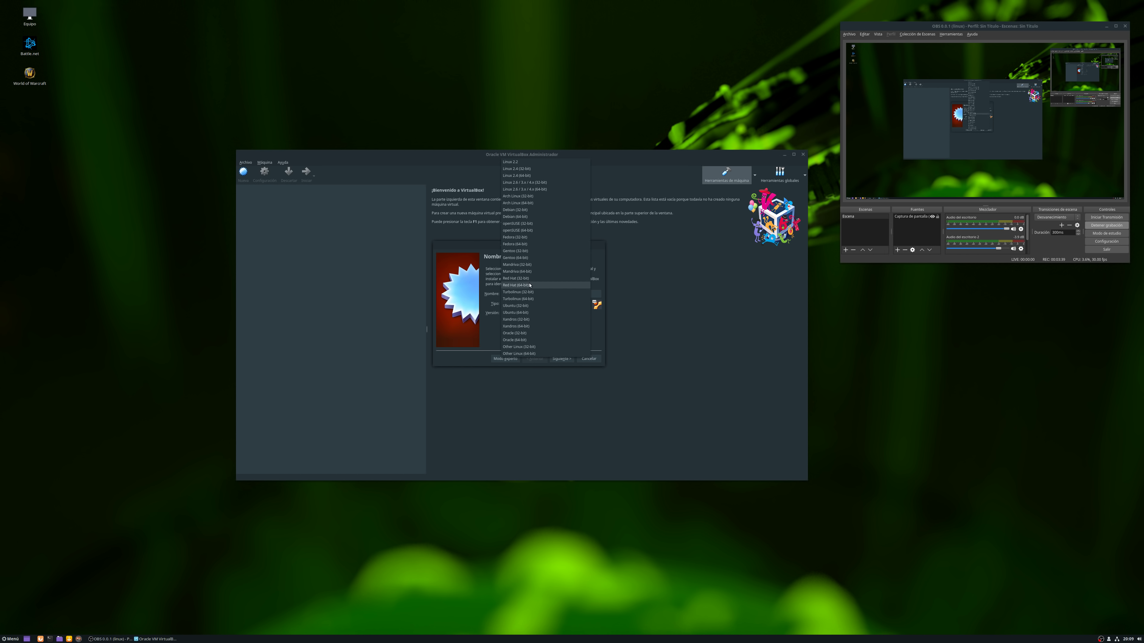
left_click(526, 210)
left_click(561, 358)
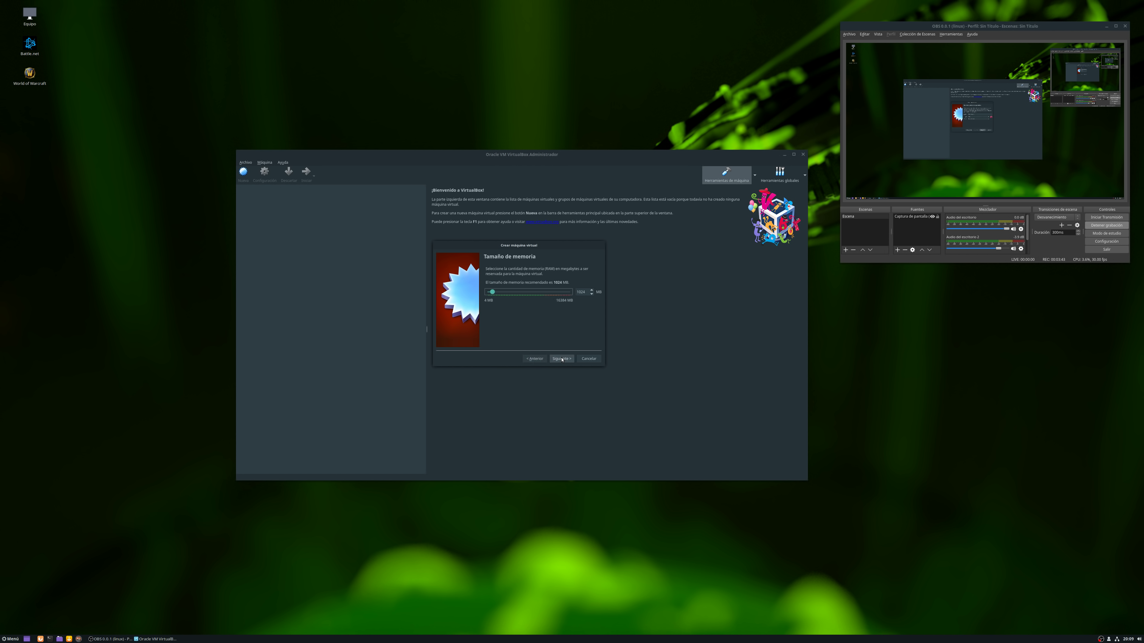
left_click(517, 293)
left_click(562, 359)
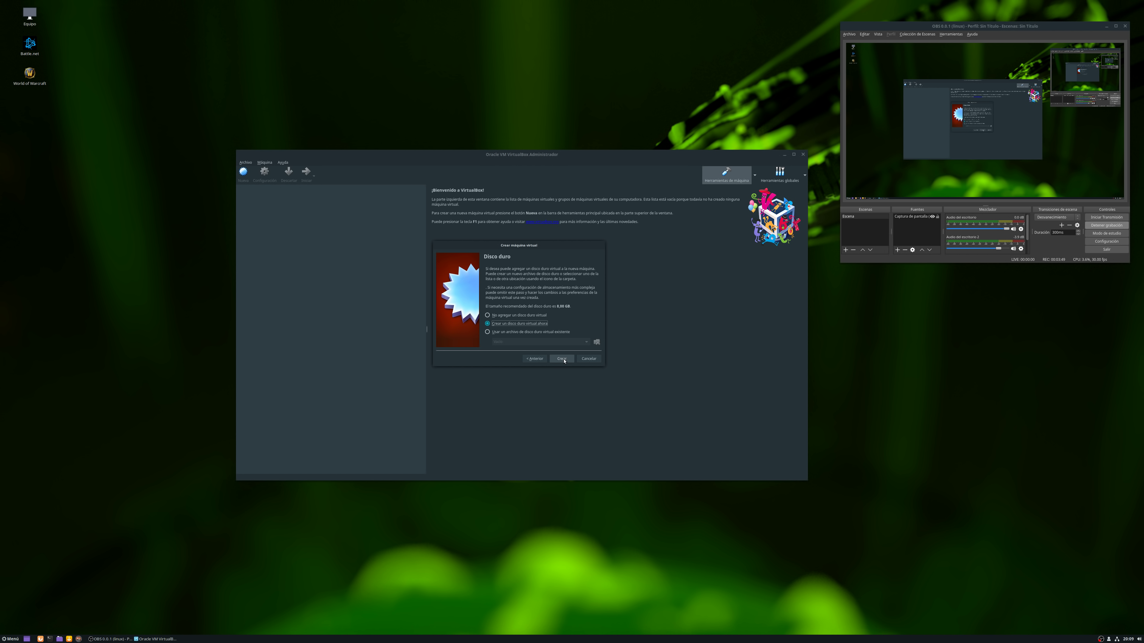
Step: Create a dynamically allocated virtual hard disk of 128 GB for the new machine
left_click(564, 360)
left_click(577, 355)
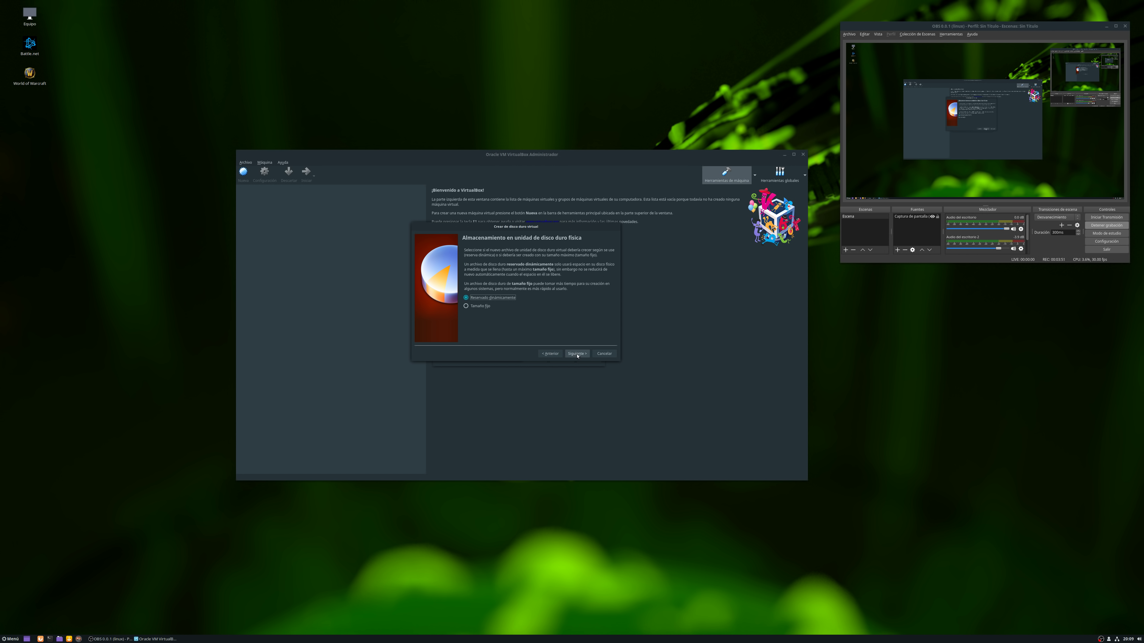
left_click(577, 354)
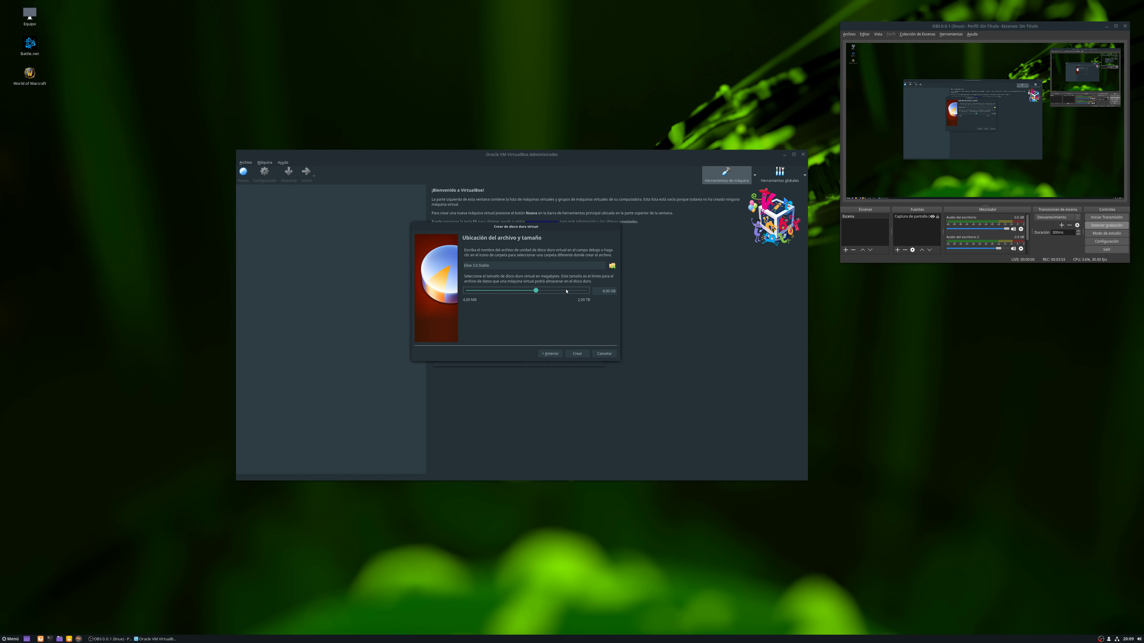
left_click(572, 293)
left_click(571, 293)
left_click(577, 354)
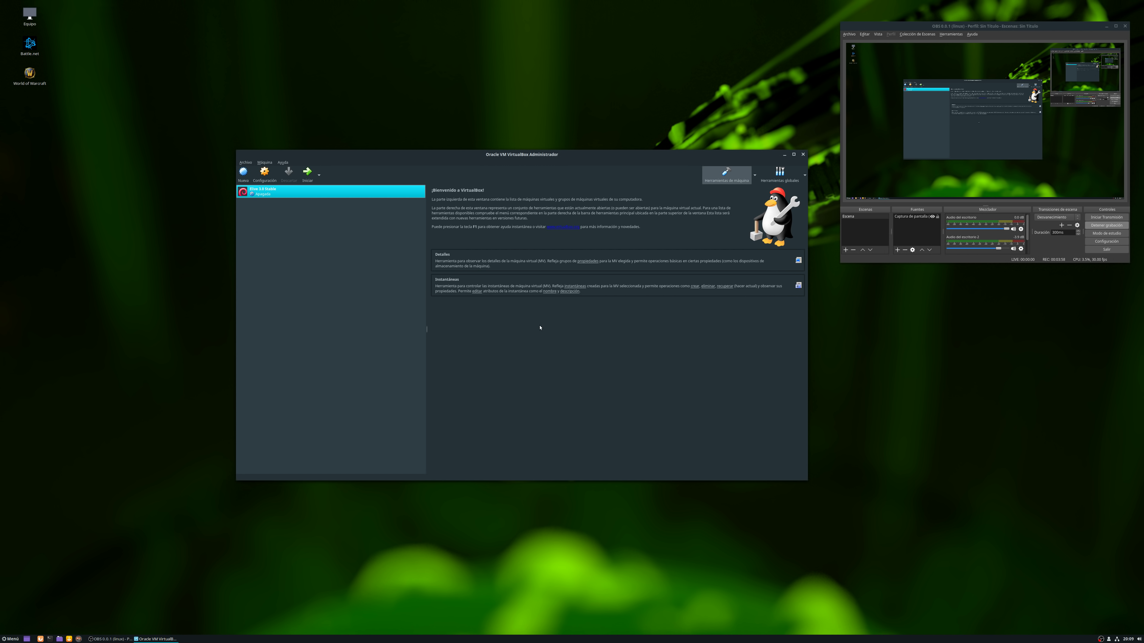
Step: In the virtual machine's system settings, assign 4 processors, enable PAE/NX, and review the acceleration and motherboard options
left_click(796, 266)
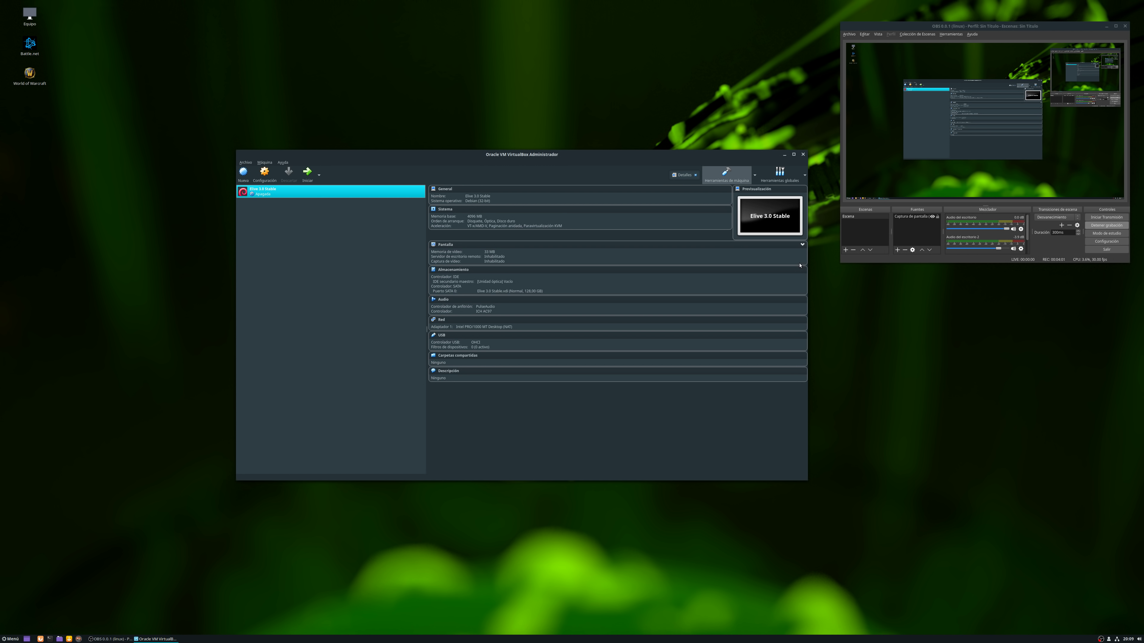
left_click(446, 210)
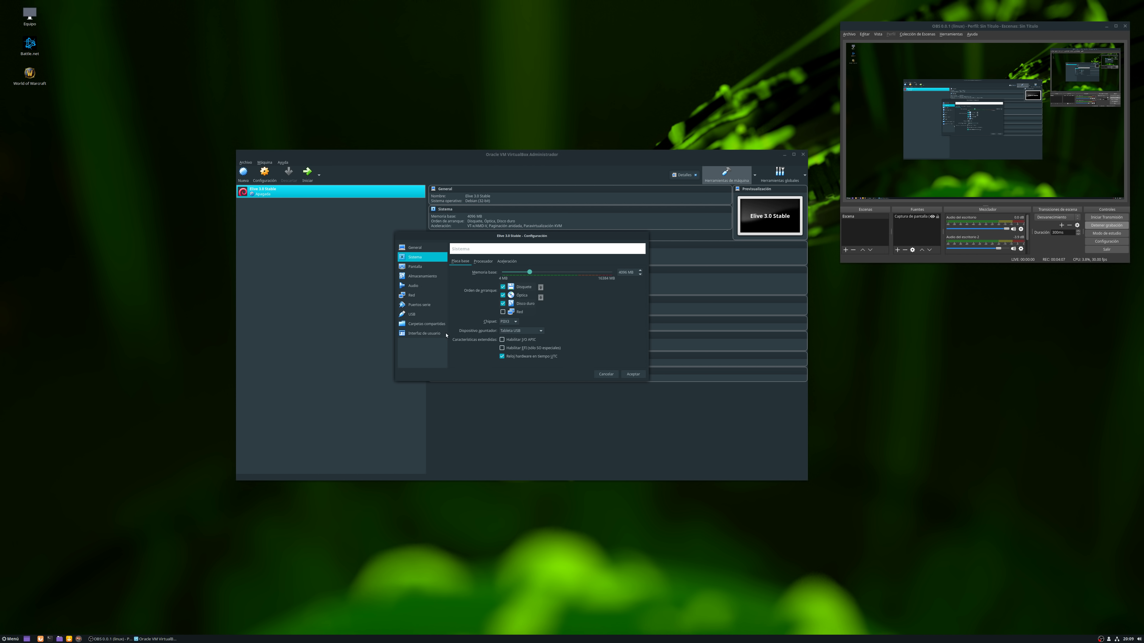
left_click(480, 263)
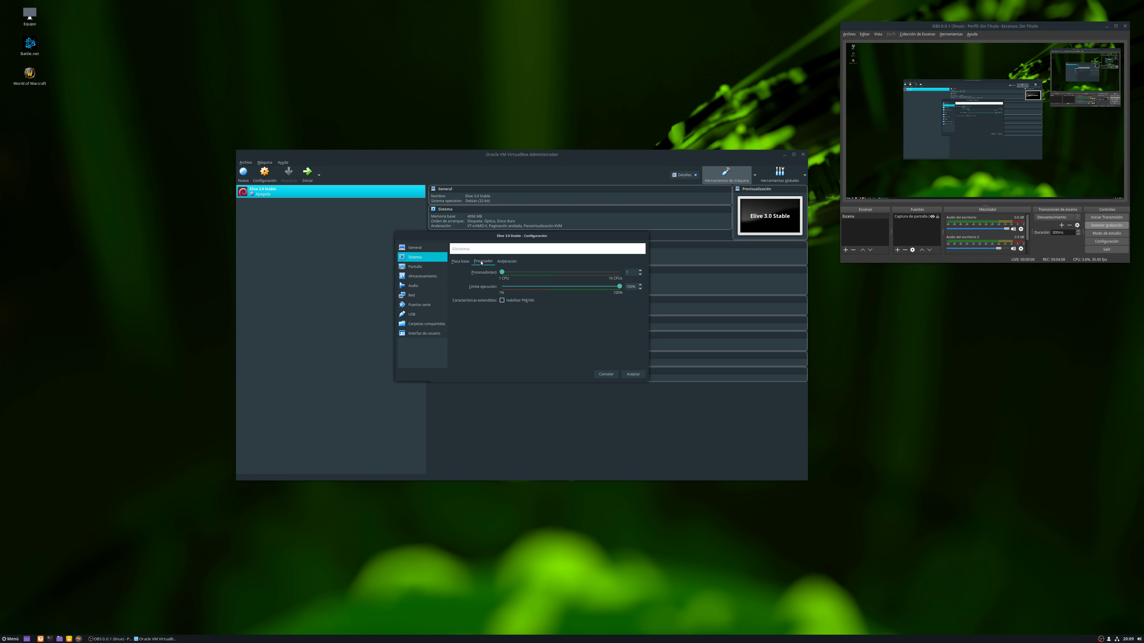
left_click(527, 273)
left_click(527, 273)
left_click(527, 273)
left_click(502, 301)
mouse_move(523, 375)
left_click(508, 262)
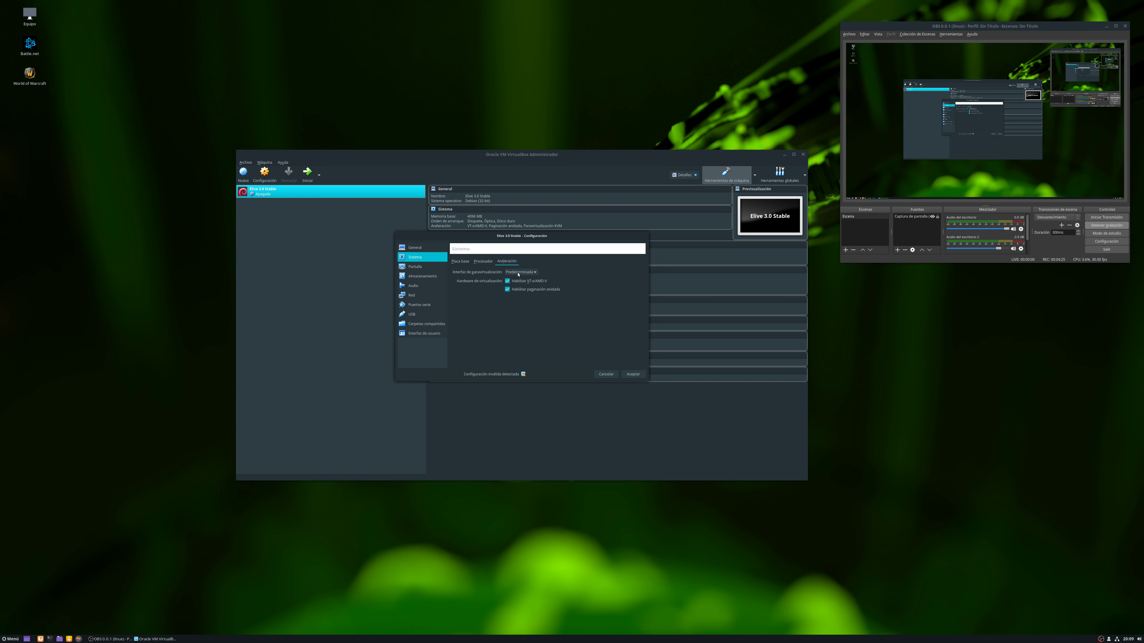
left_click(459, 261)
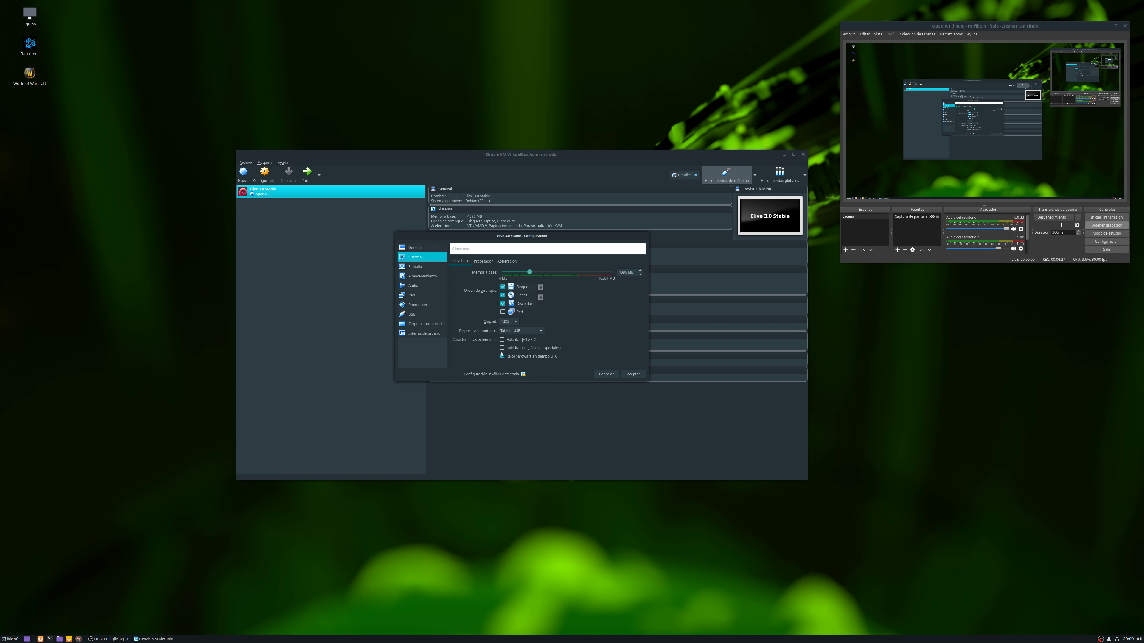
key("ctrl+Tab")
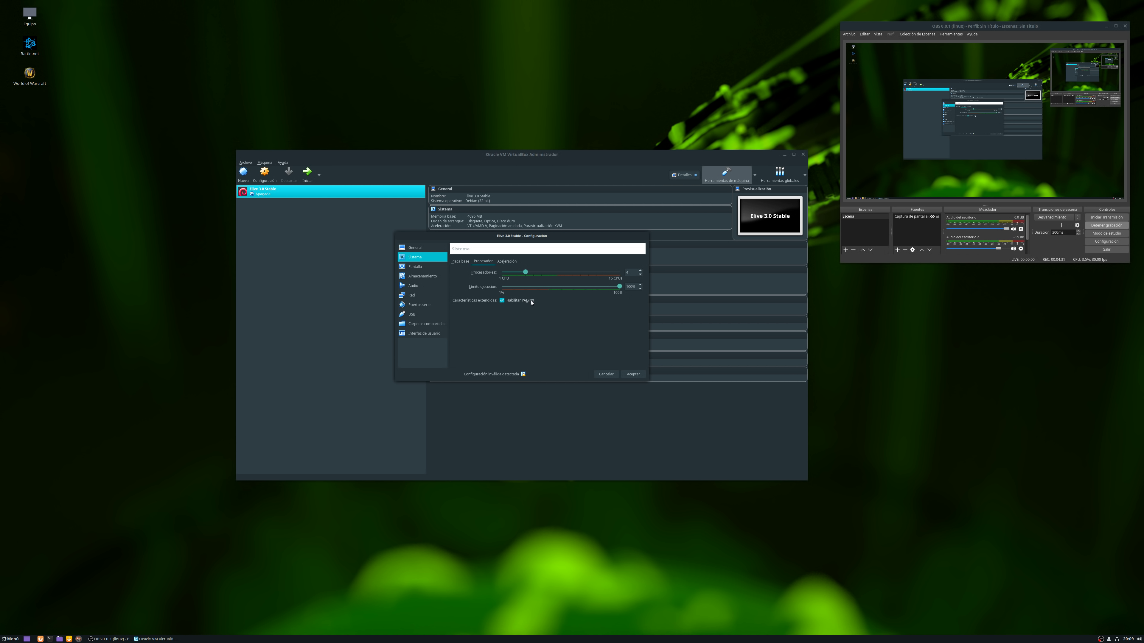
Step: Set the virtual machine's video memory to 128 MB
left_click(416, 269)
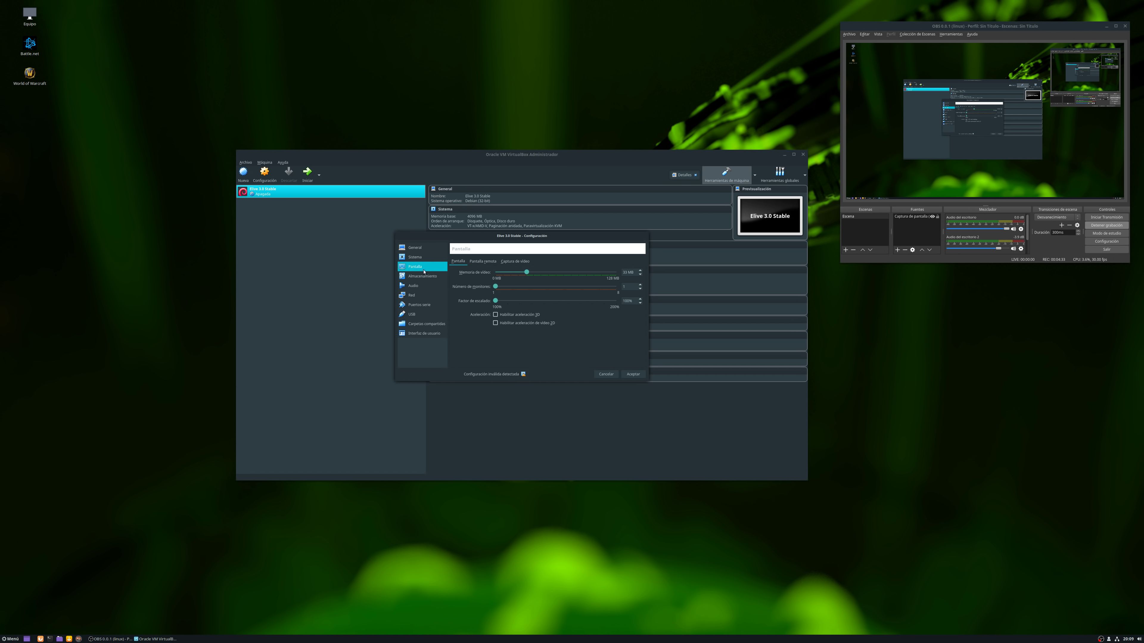
left_click_drag(523, 274, 628, 276)
Step: Load elive_3.0.0_stable_hybrid.iso into the empty IDE optical drive and save the virtual machine's settings
left_click(428, 277)
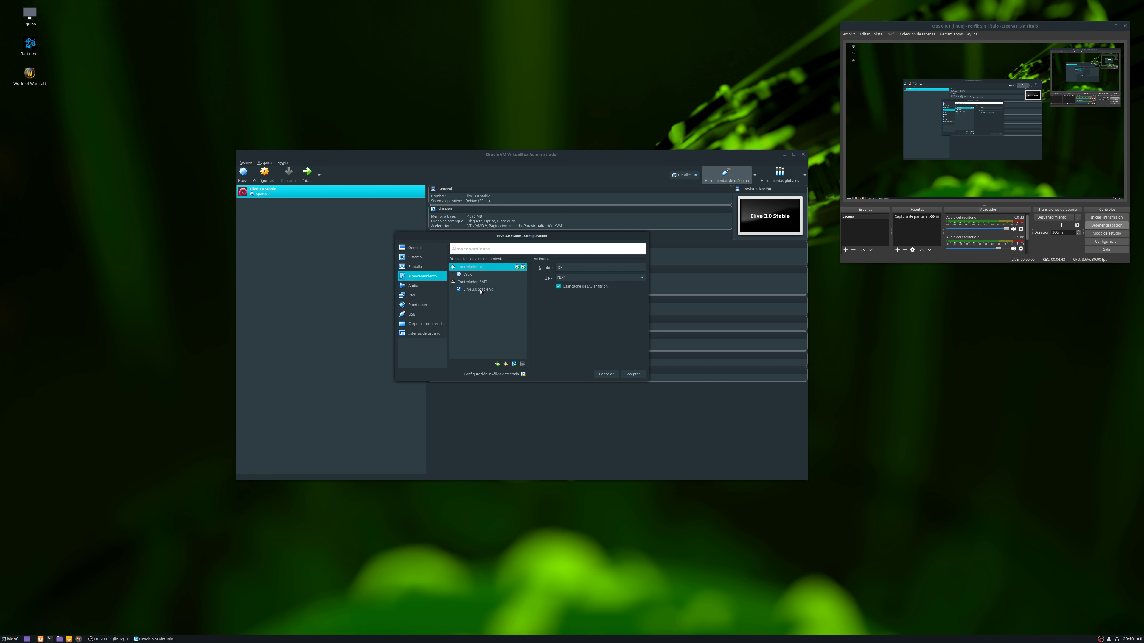
left_click(474, 276)
left_click(639, 268)
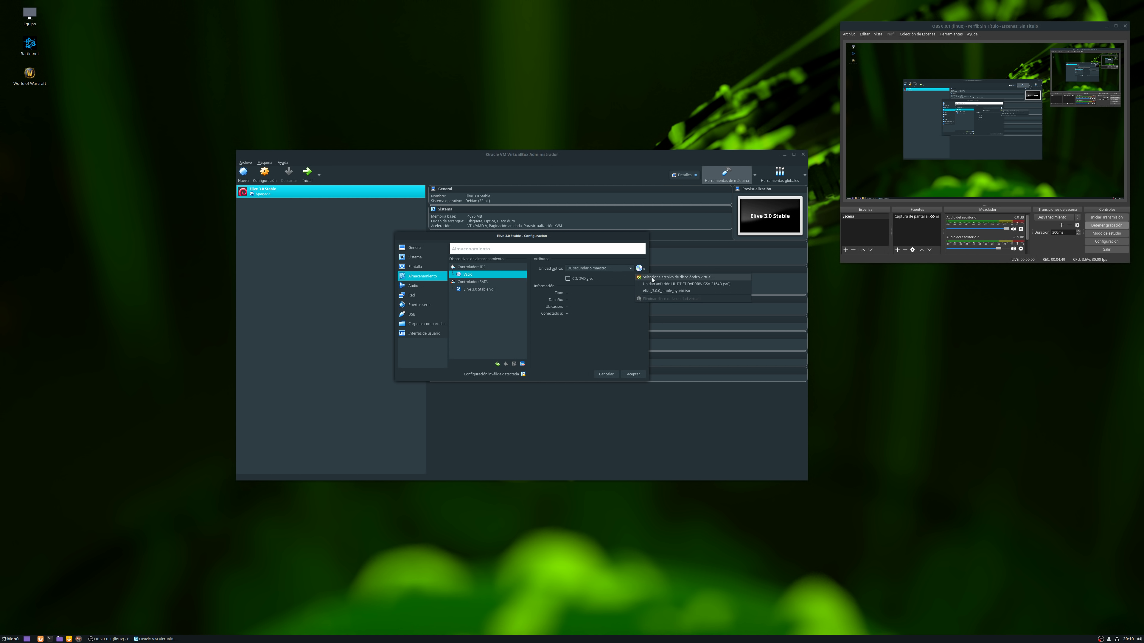
left_click(649, 277)
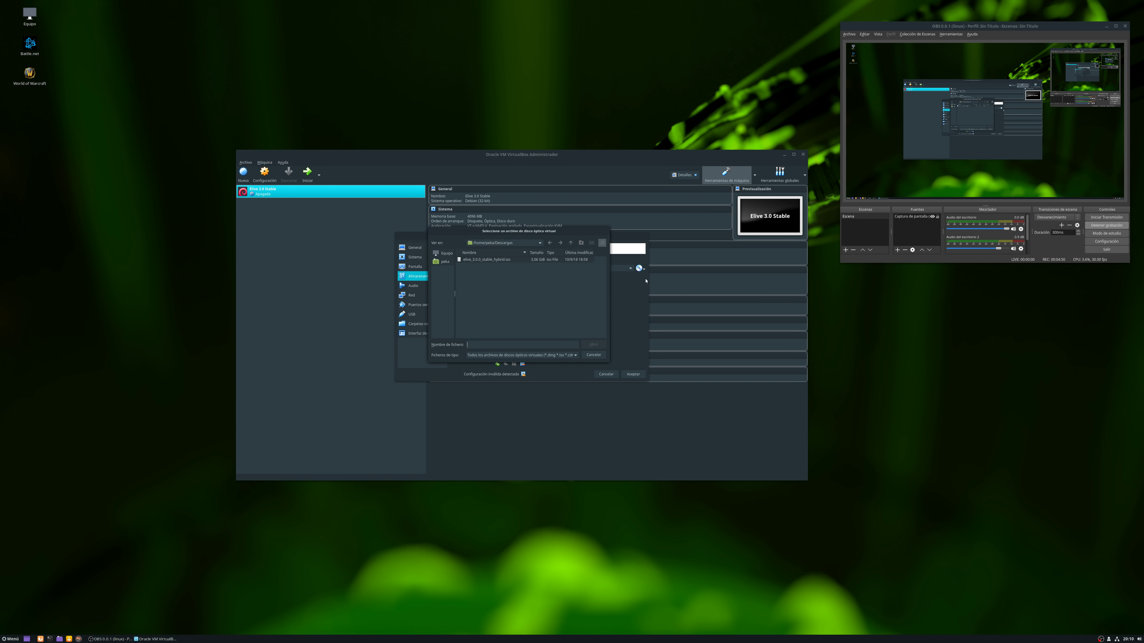
left_click(487, 260)
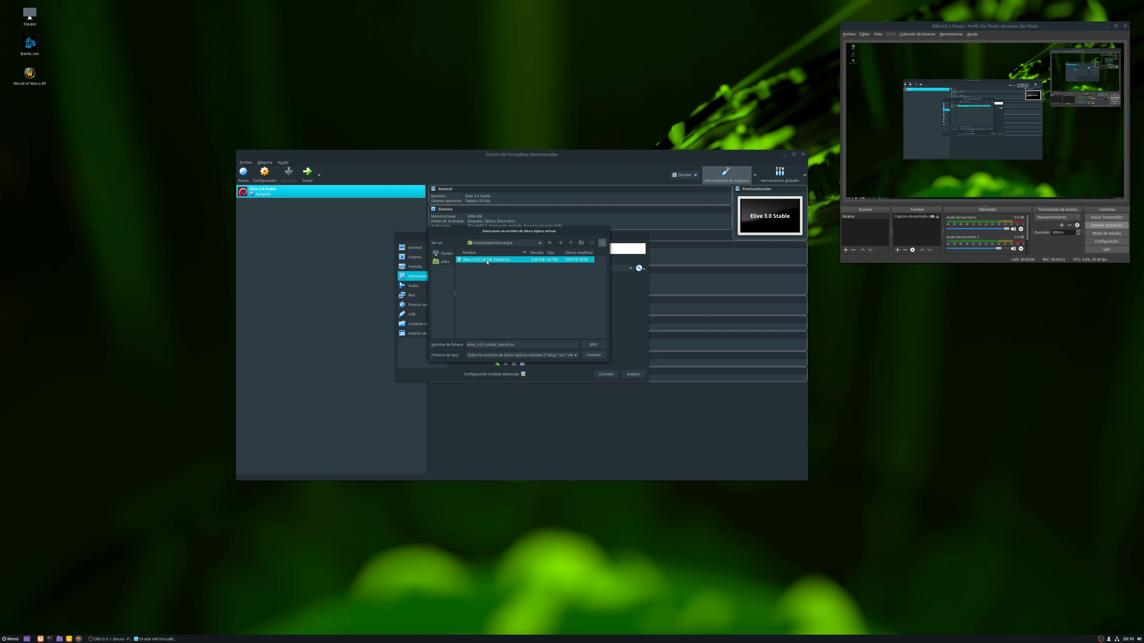
left_click(593, 344)
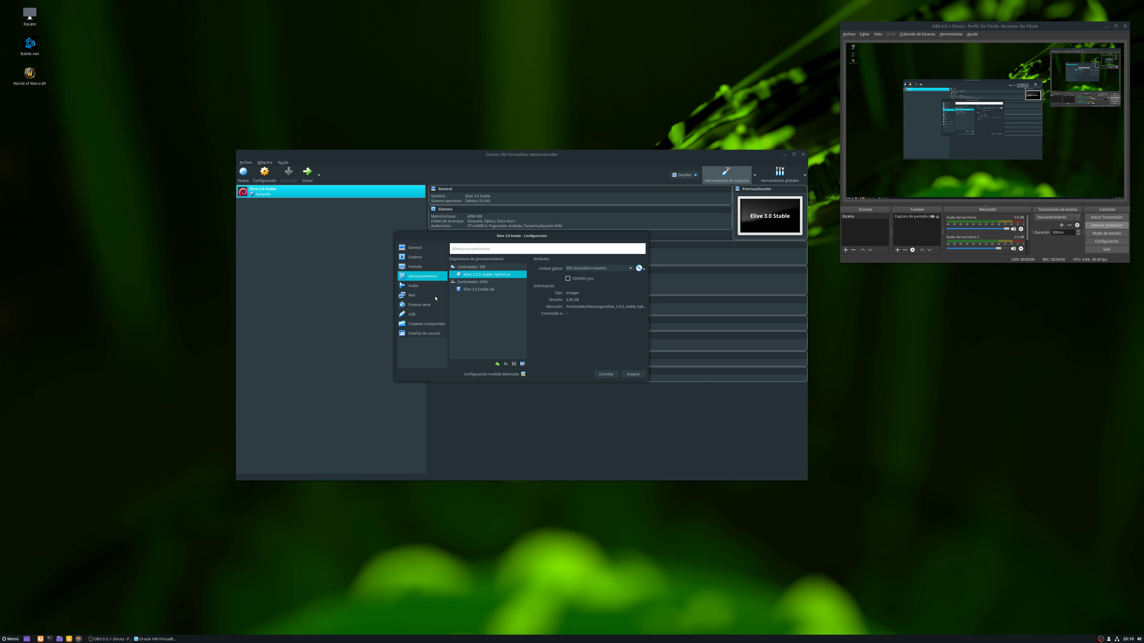
left_click(634, 374)
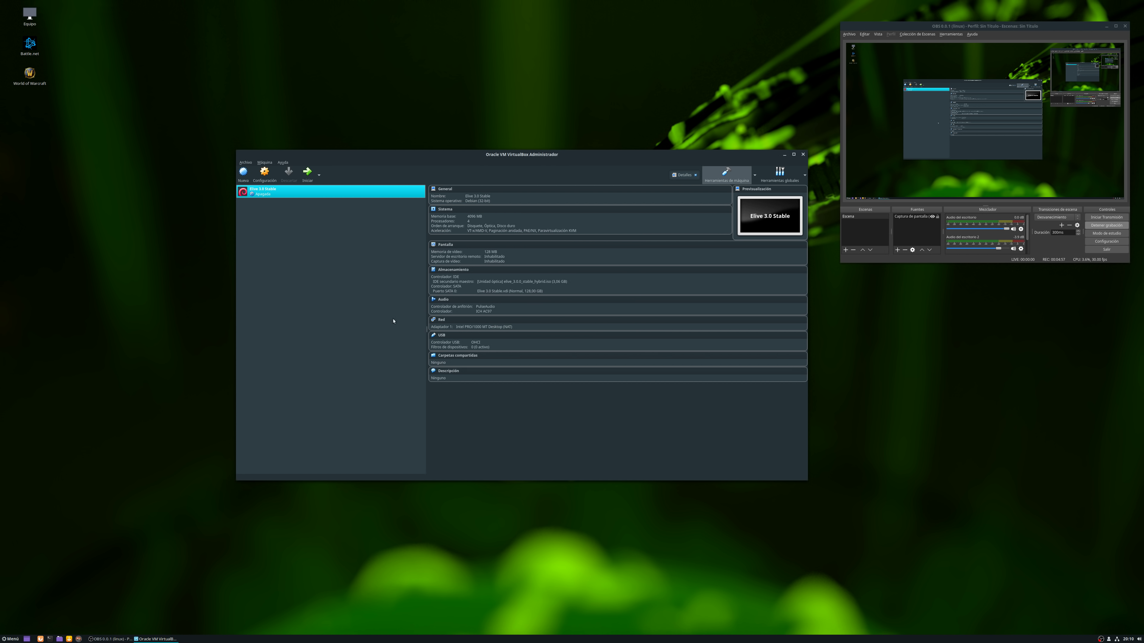
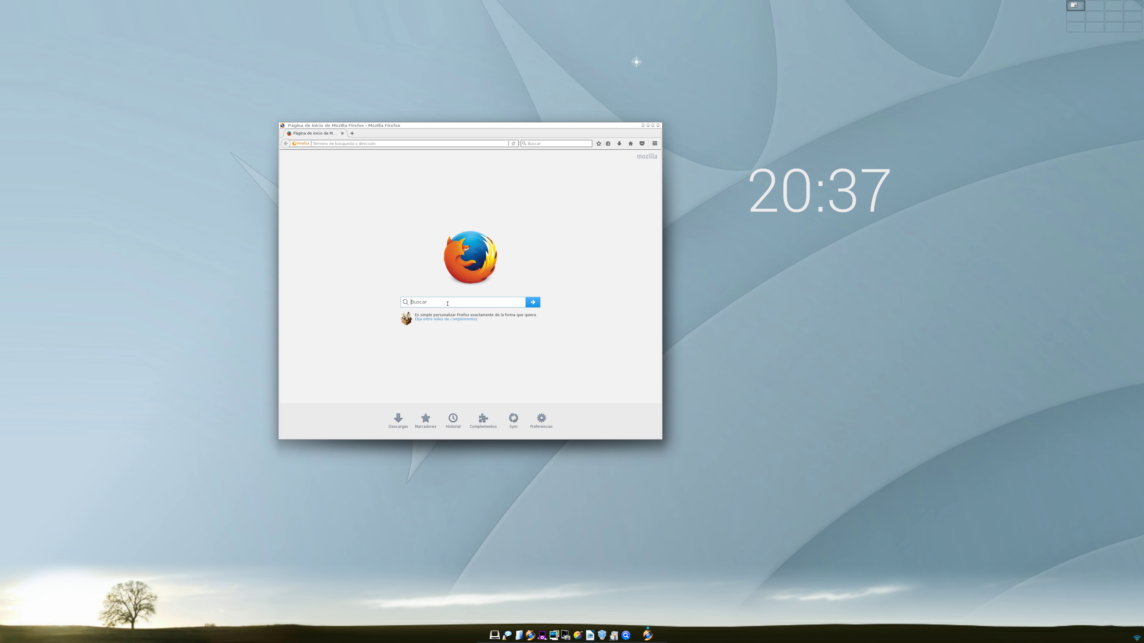
Step: Search the web for netflix from the Firefox start page inside Elive
type("netflix")
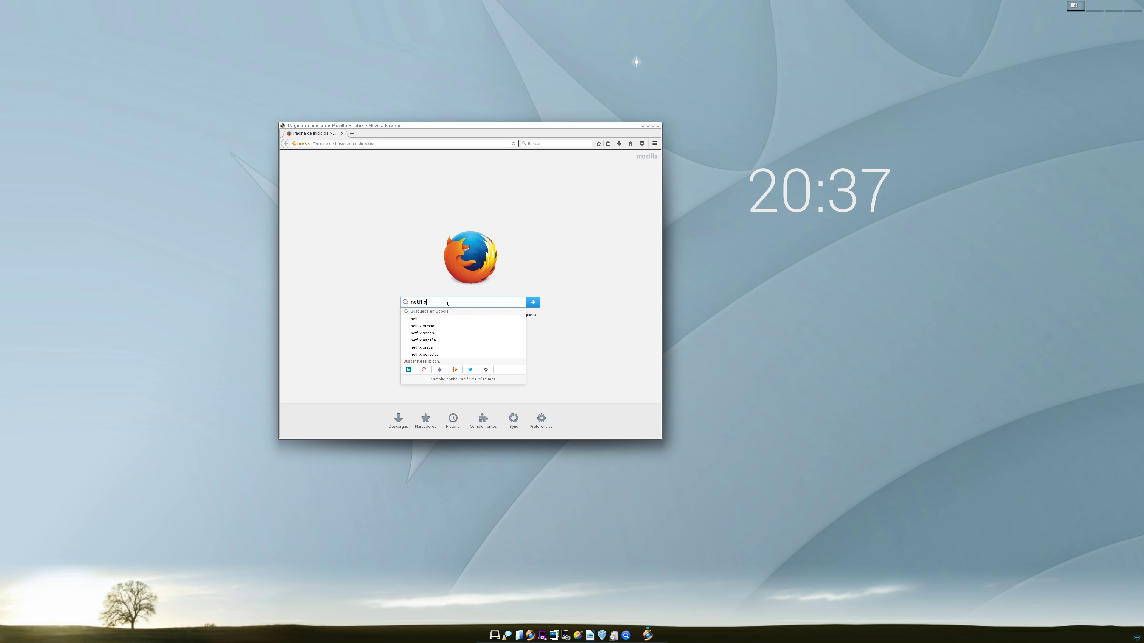
key("Return")
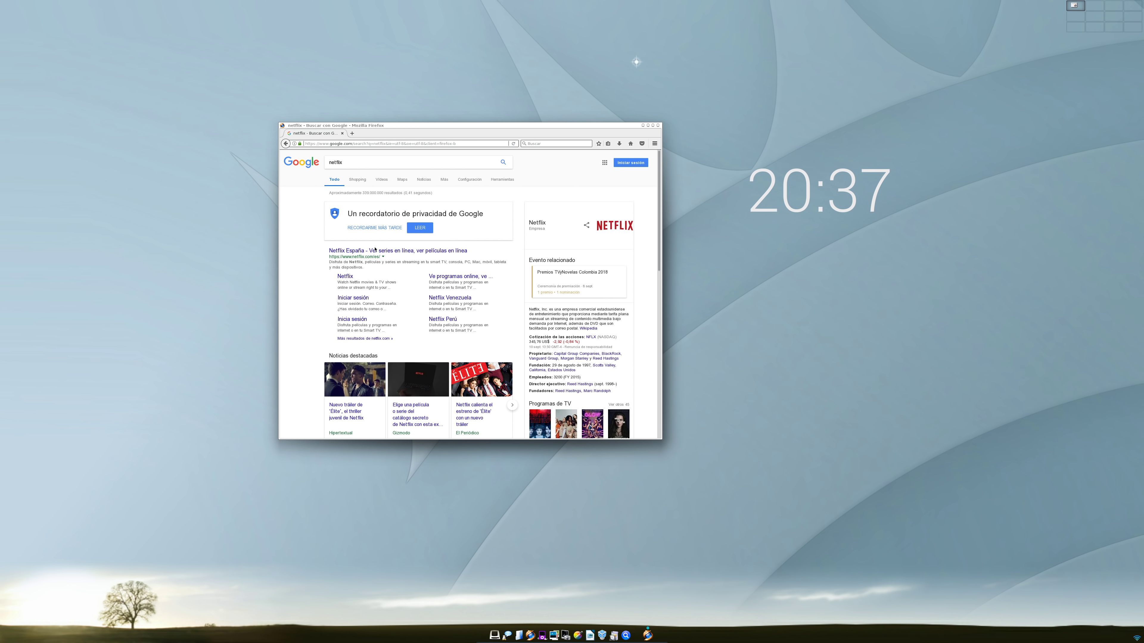
Step: Open the Netflix España site, sign in with the account e-mail and password, and enable DRM playback for the page
left_click(380, 252)
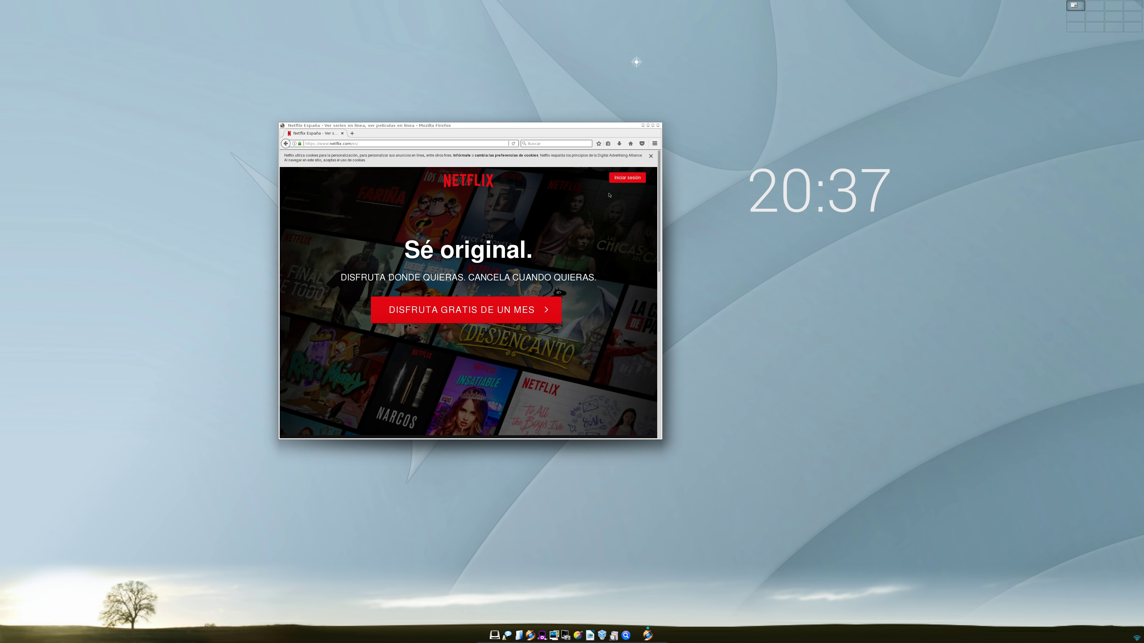
left_click(625, 180)
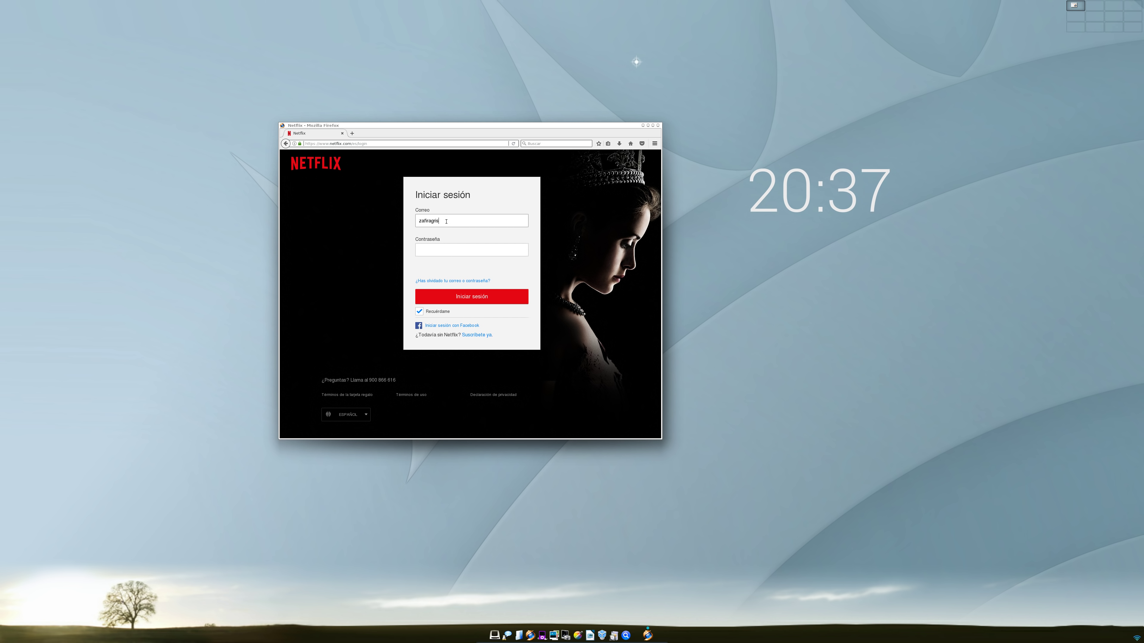
type("@gmail.com")
key("Tab")
left_click(467, 296)
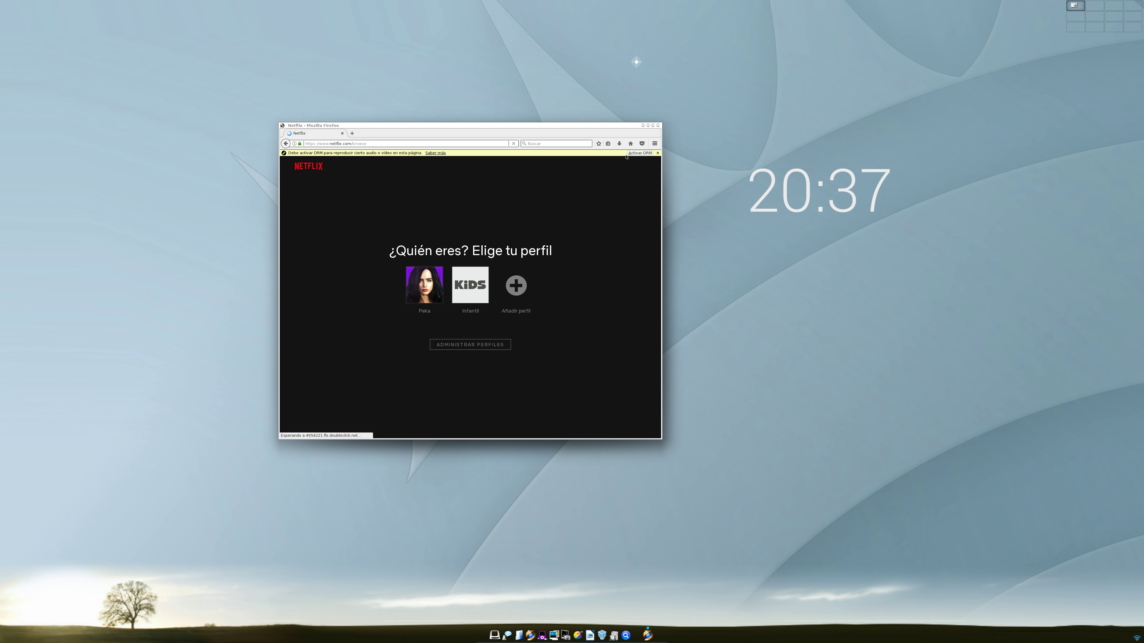
left_click(639, 153)
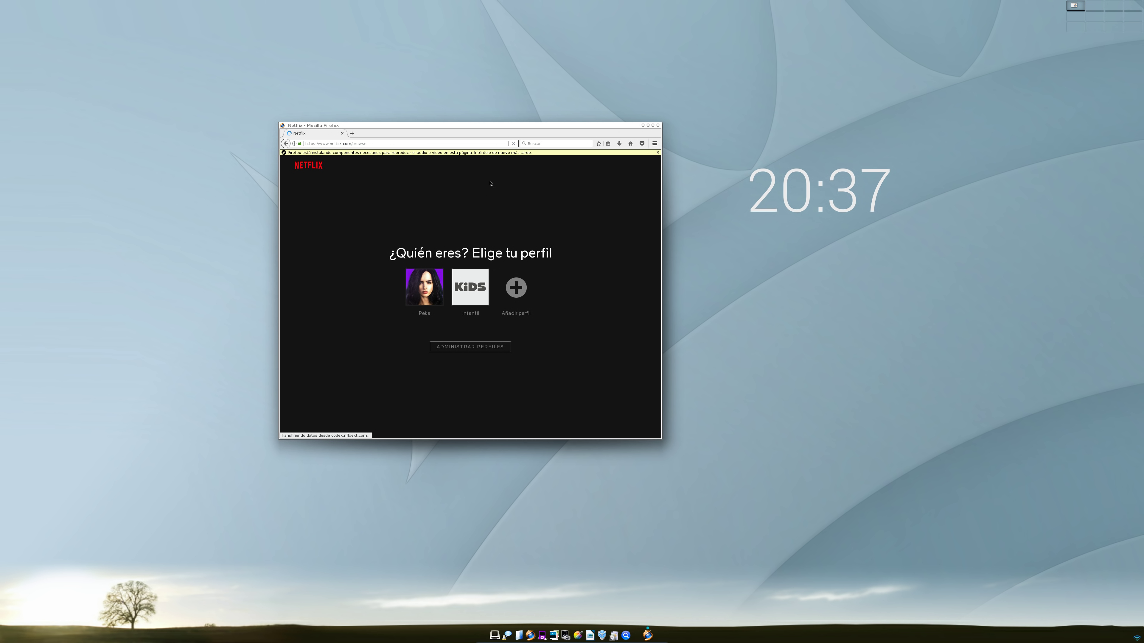
Step: Check the Firefox version in its About window and close that window
left_click(654, 143)
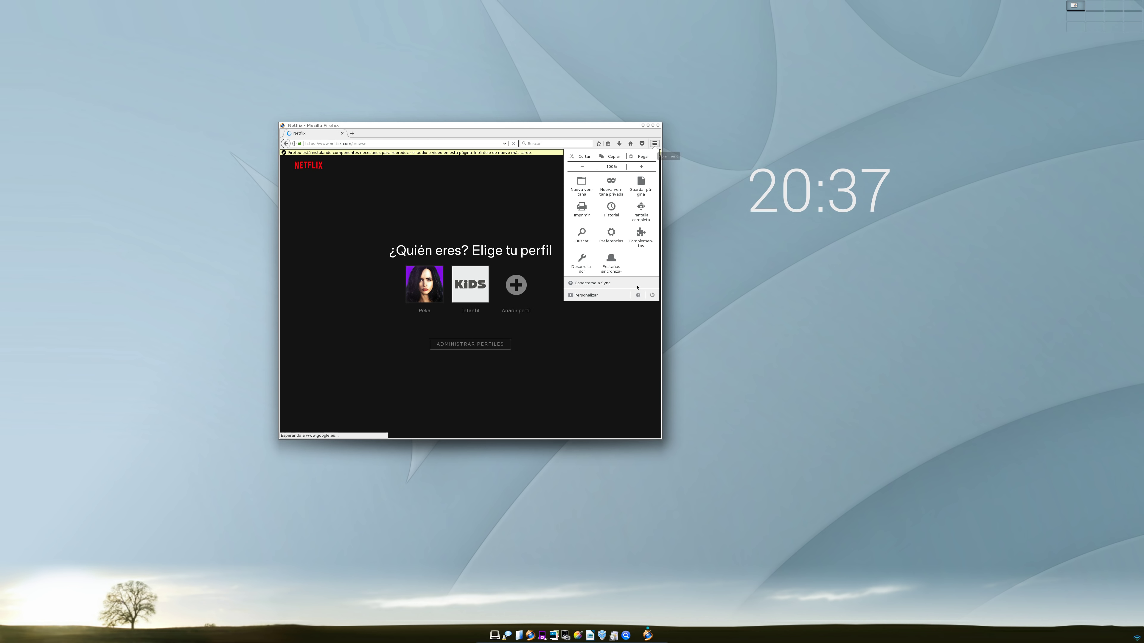
left_click(638, 295)
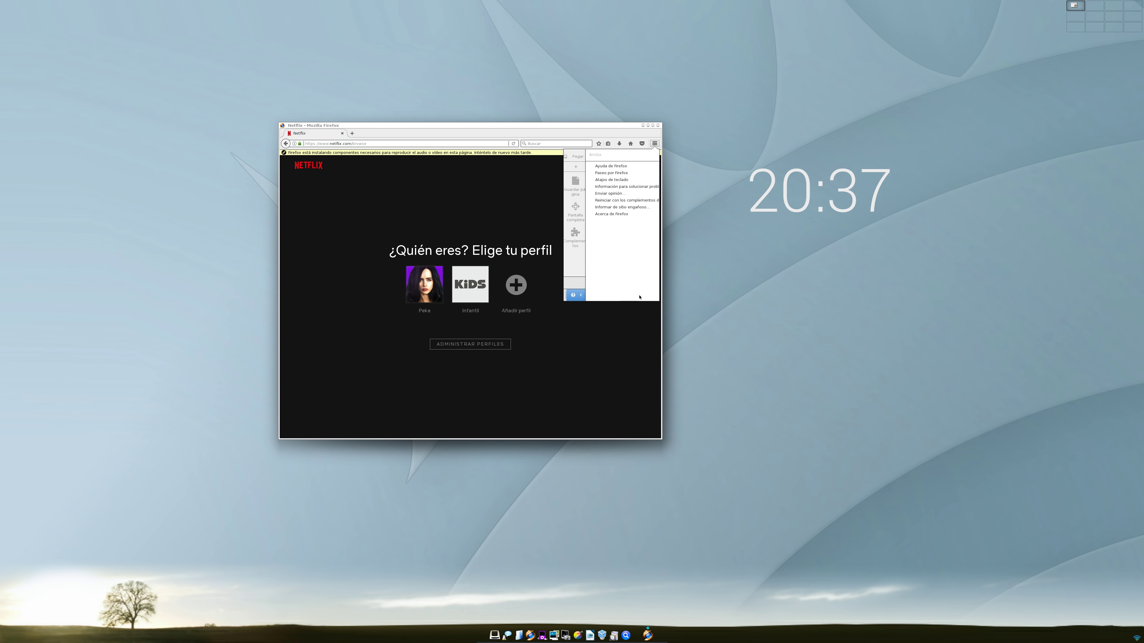
left_click(611, 214)
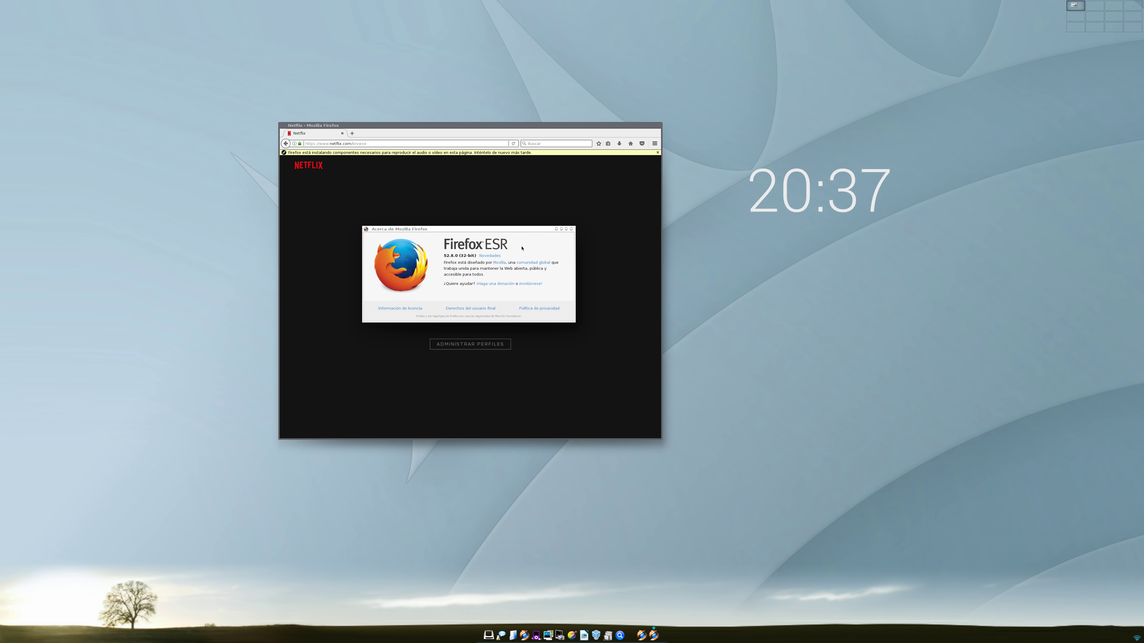
left_click(571, 230)
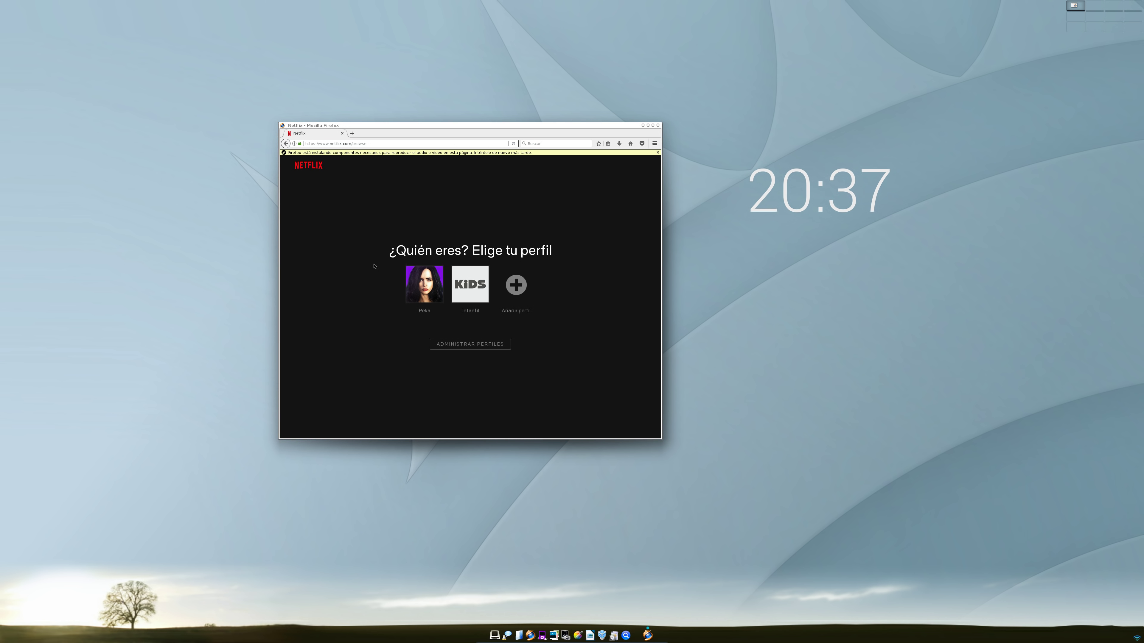
Step: Choose the first Netflix profile, start Marvel - Iron Fist from Mi lista, and pause the video after repositioning the browser window
left_click(425, 291)
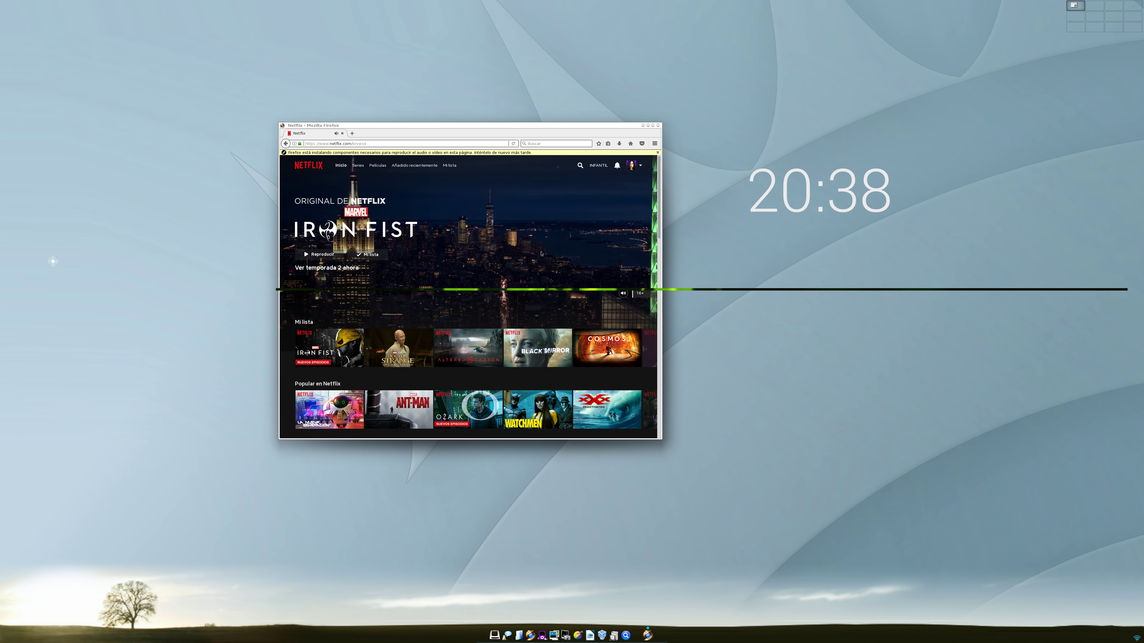
scroll(541, 253, "down", 3)
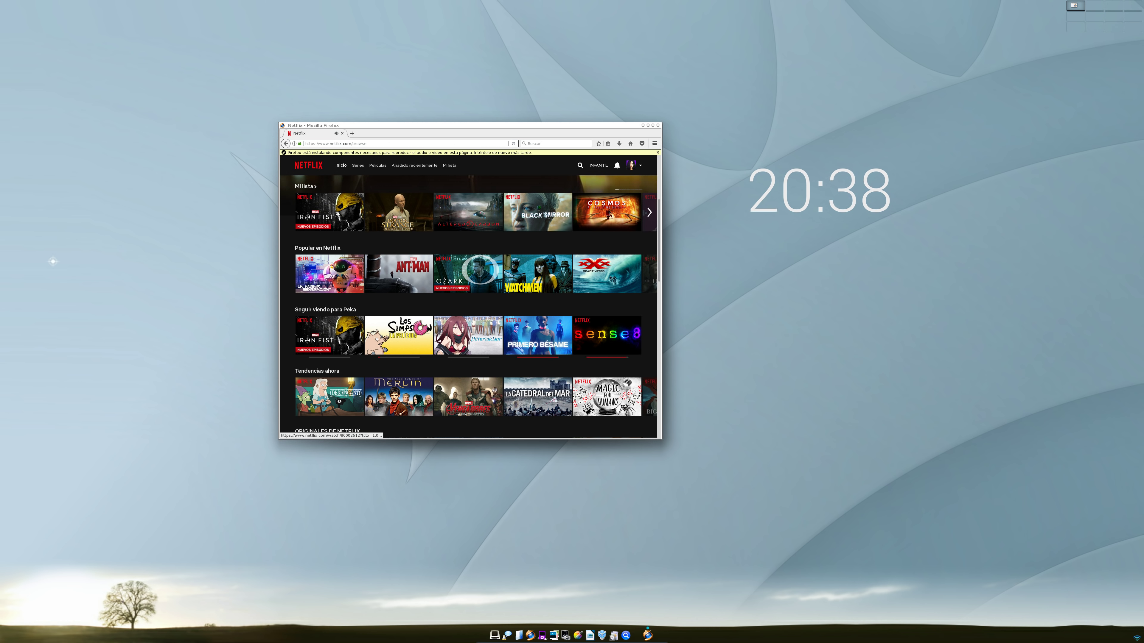
mouse_move(359, 220)
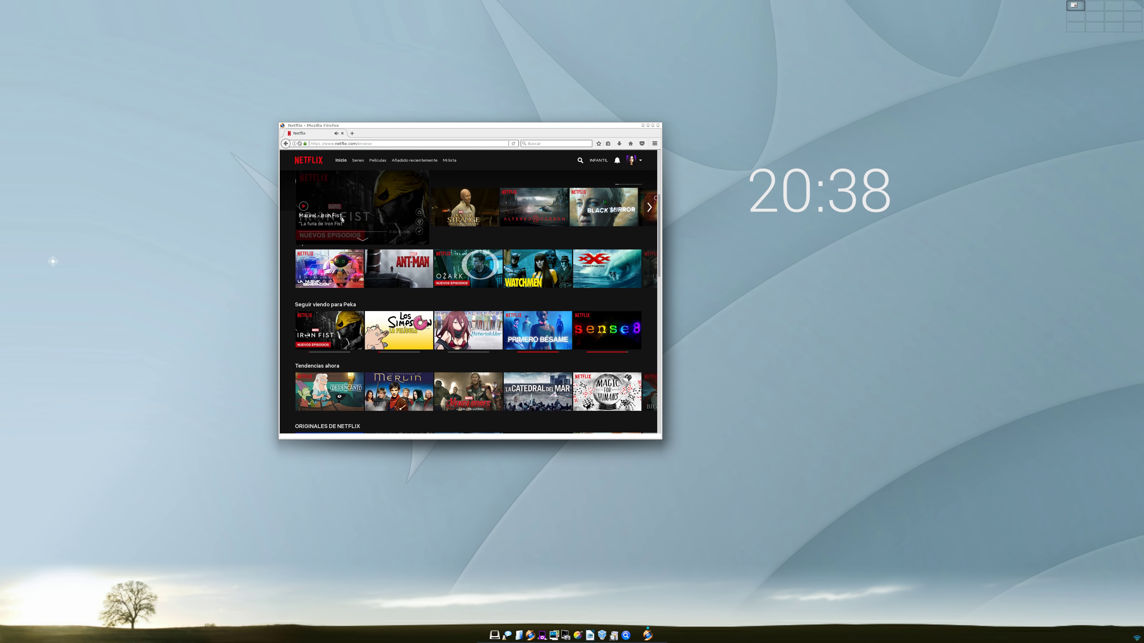
left_click(363, 209)
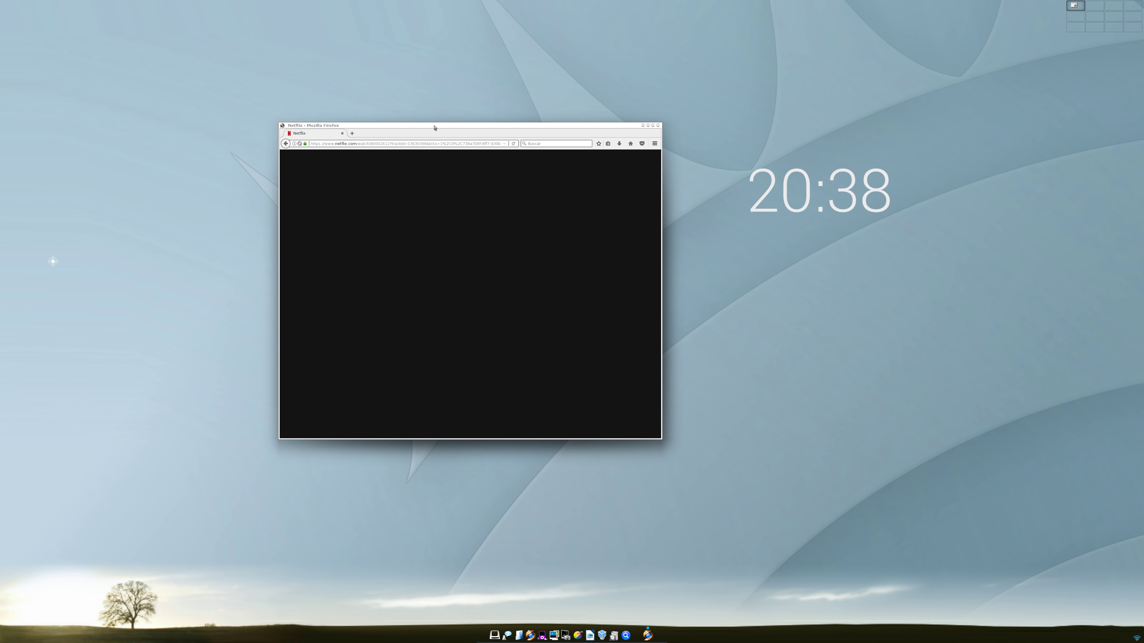
left_click_drag(437, 129, 379, 88)
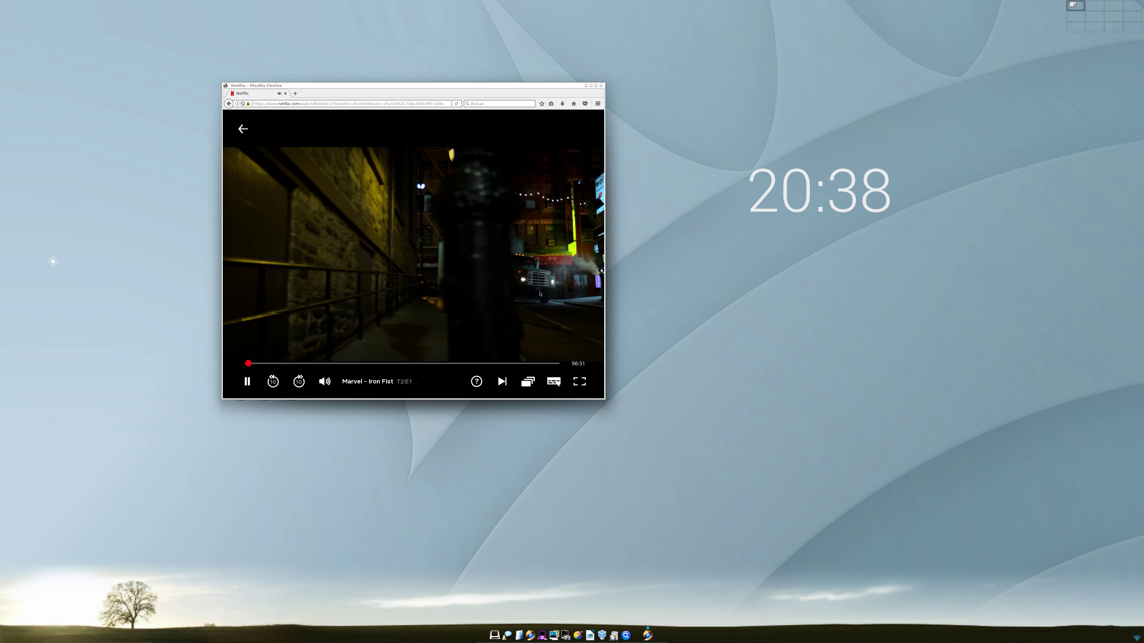
left_click(419, 270)
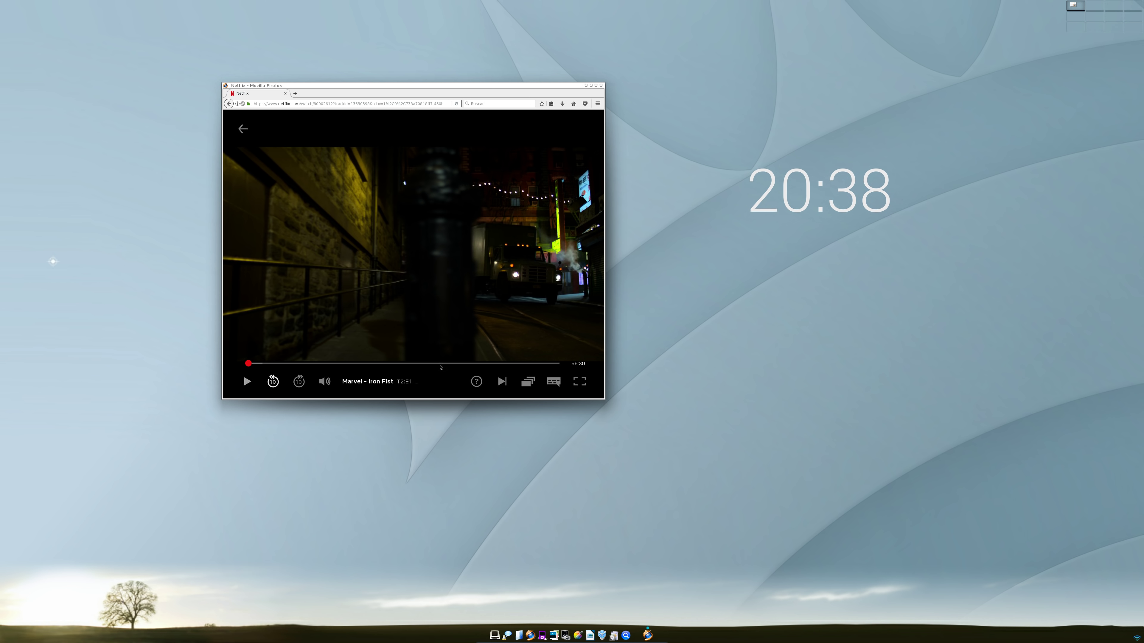
Step: Leave the Iron Fist player and browse the title rows on the Netflix home page
mouse_move(525, 386)
scroll(532, 316, "down", 3)
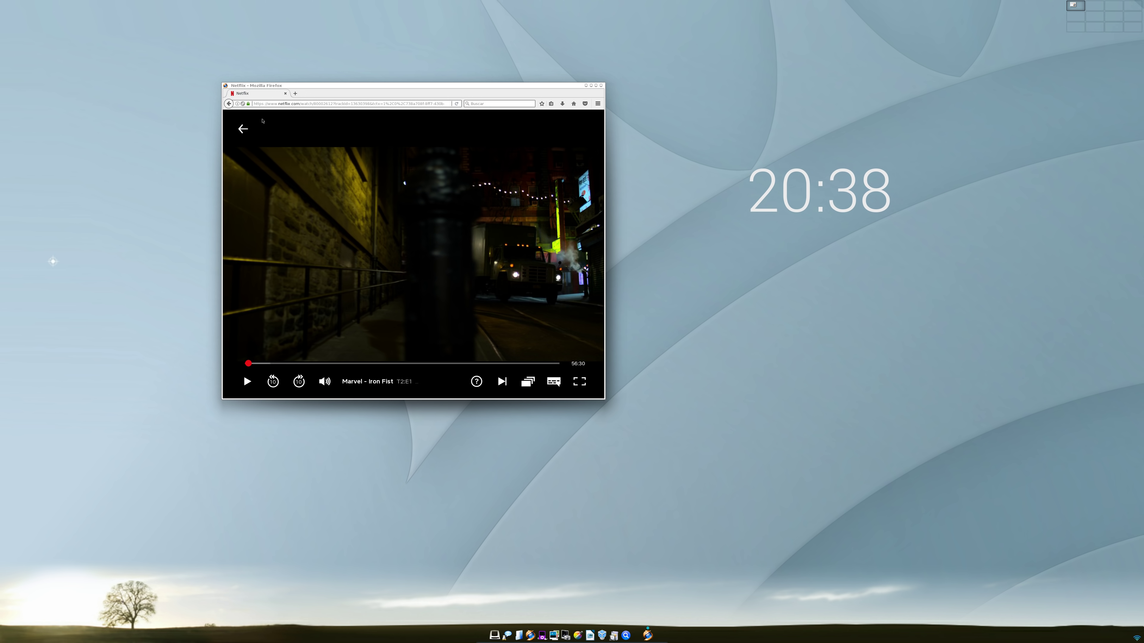
left_click(243, 129)
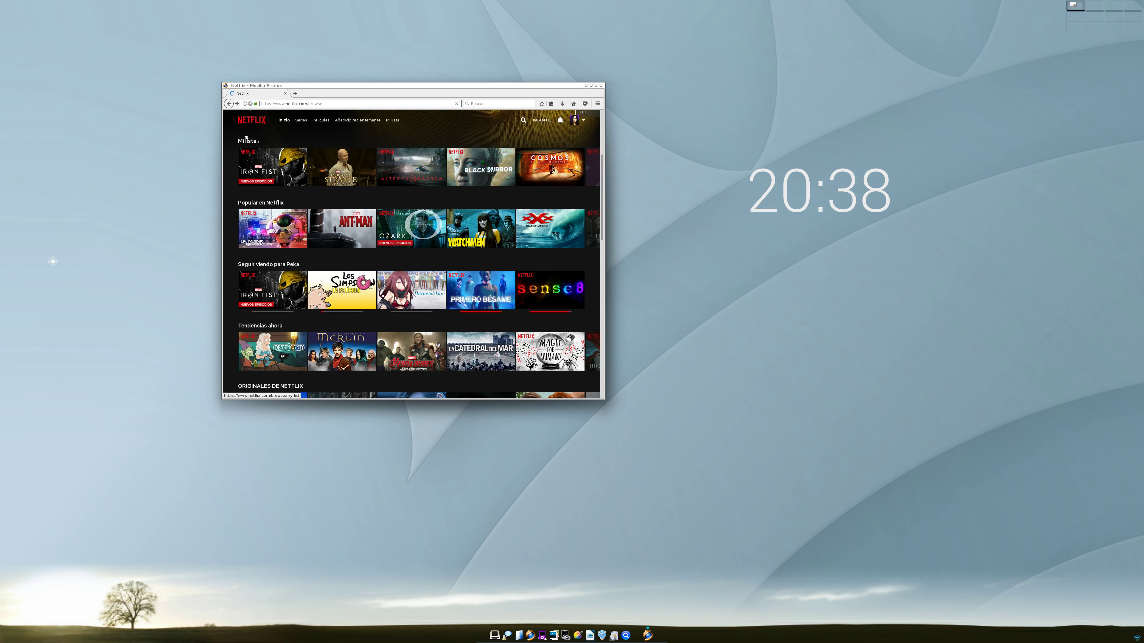
scroll(378, 279, "down", 3)
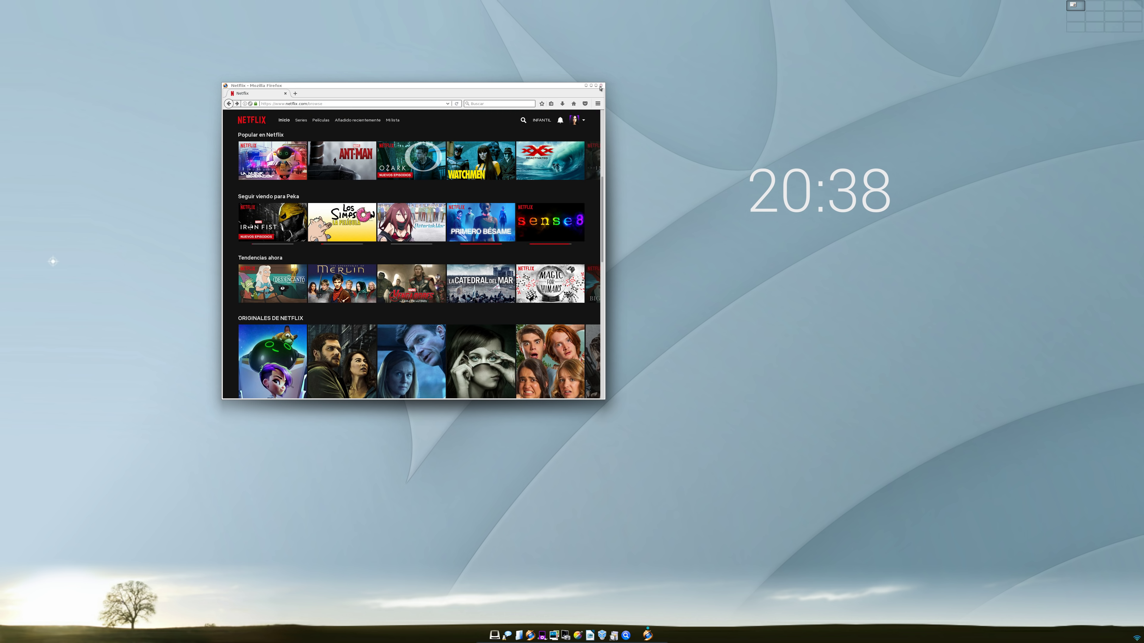
Step: Show the bookmarks toolbar in the Firefox window
right_click(435, 95)
left_click(447, 132)
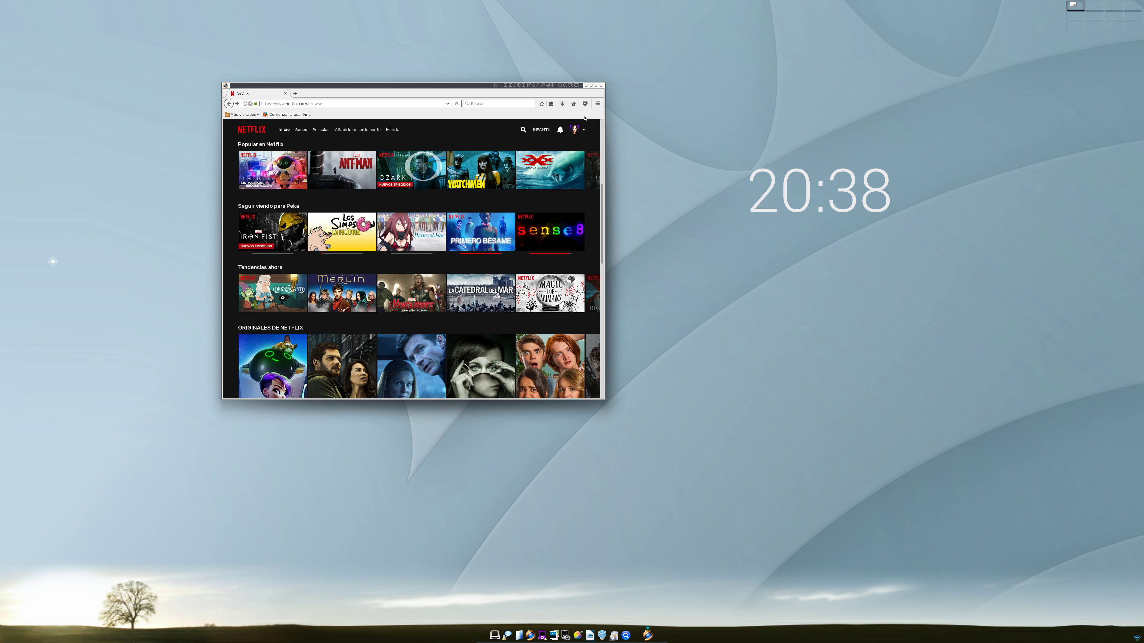
Step: Look at the Firefox Sync preferences page, close it, and close the browser window
left_click(597, 104)
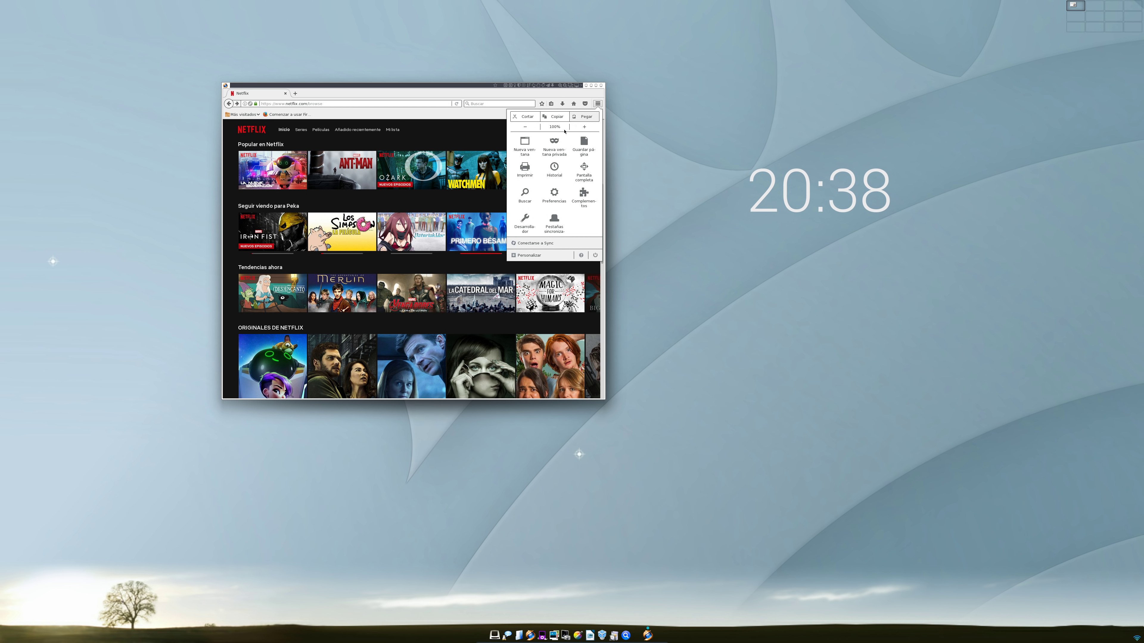
left_click(542, 245)
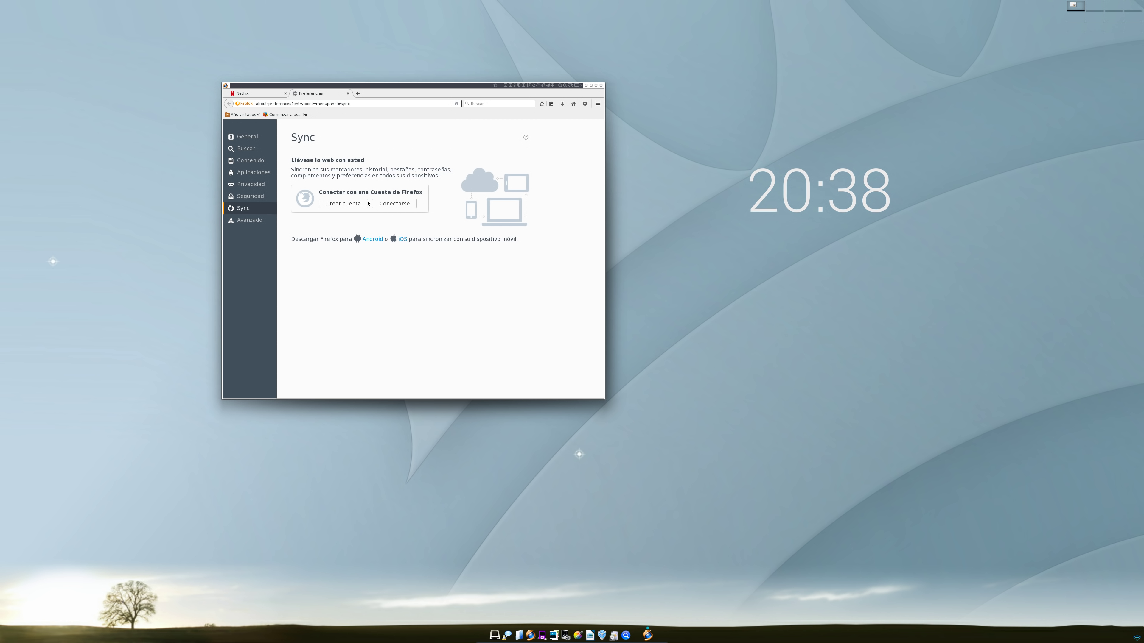
left_click(347, 93)
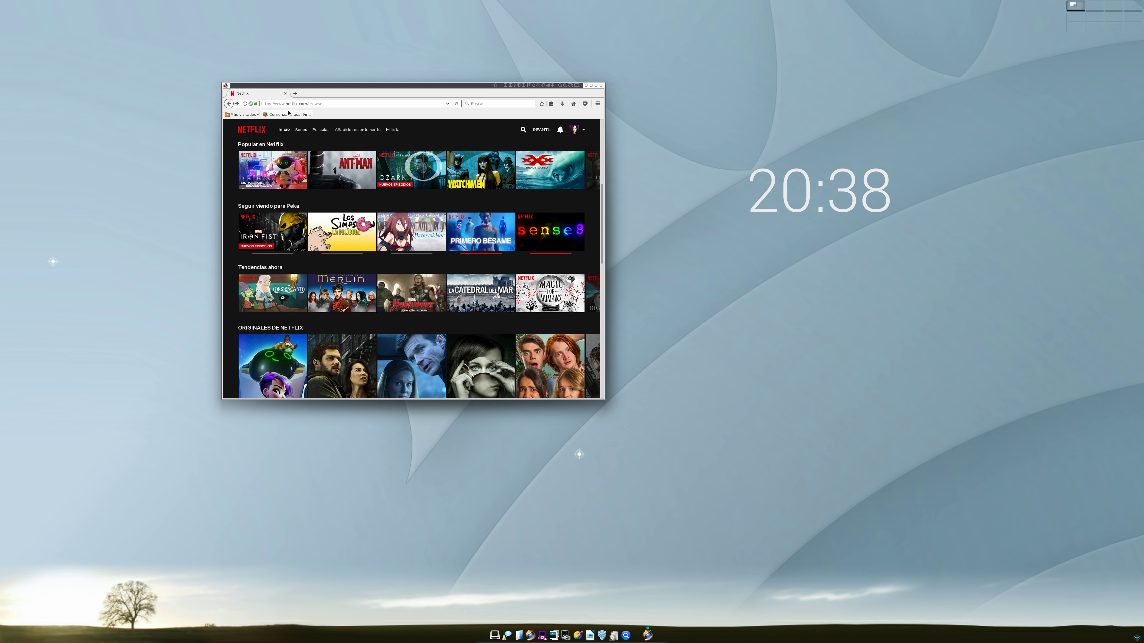
left_click(601, 86)
Step: Browse the Internet and Sonido application categories of Elive and launch Control de volumen
left_click(370, 288)
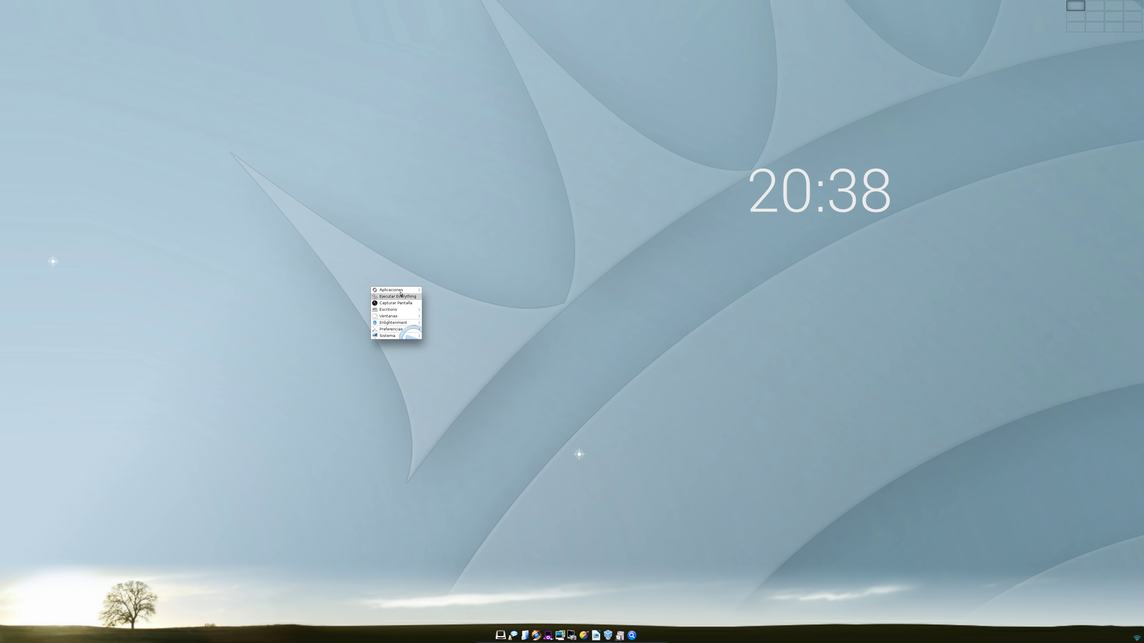
mouse_move(398, 290)
mouse_move(449, 297)
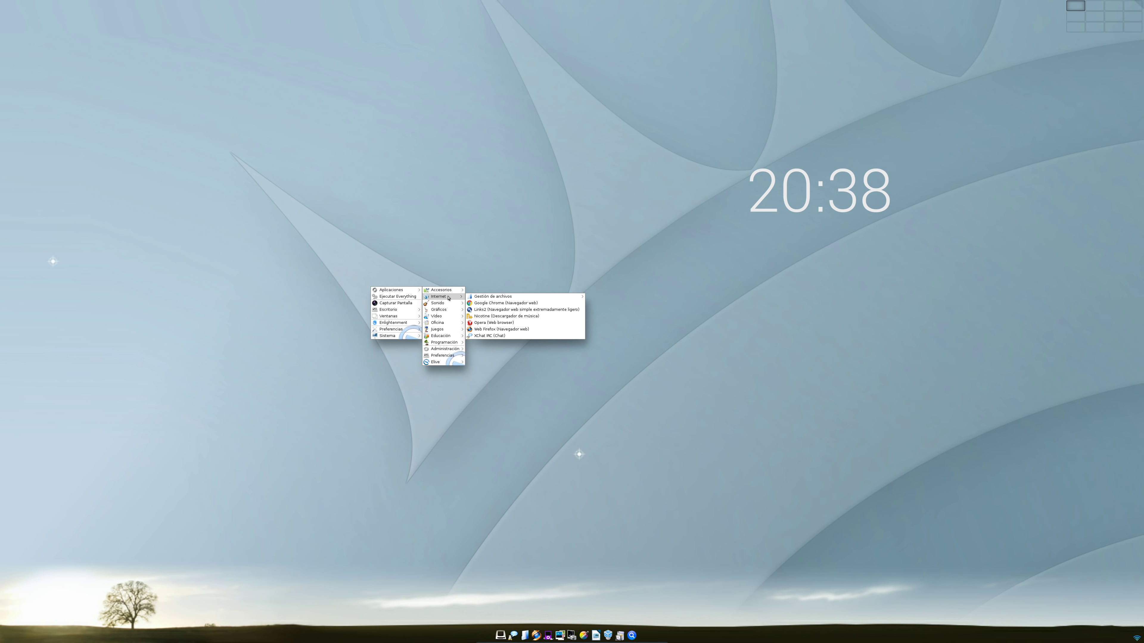
mouse_move(498, 297)
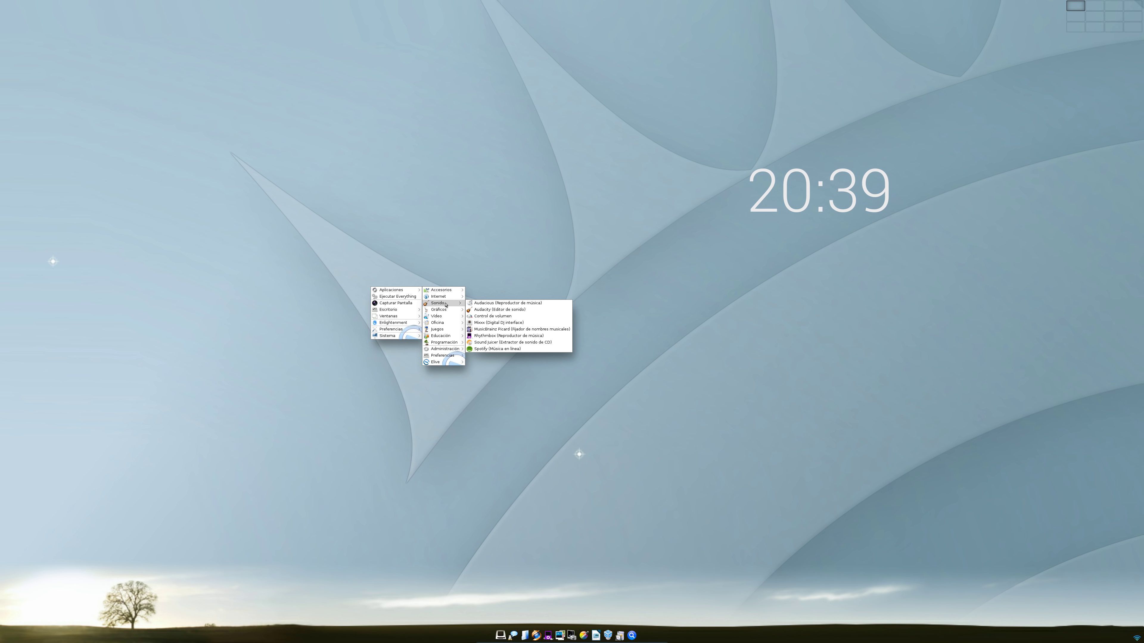
left_click(482, 317)
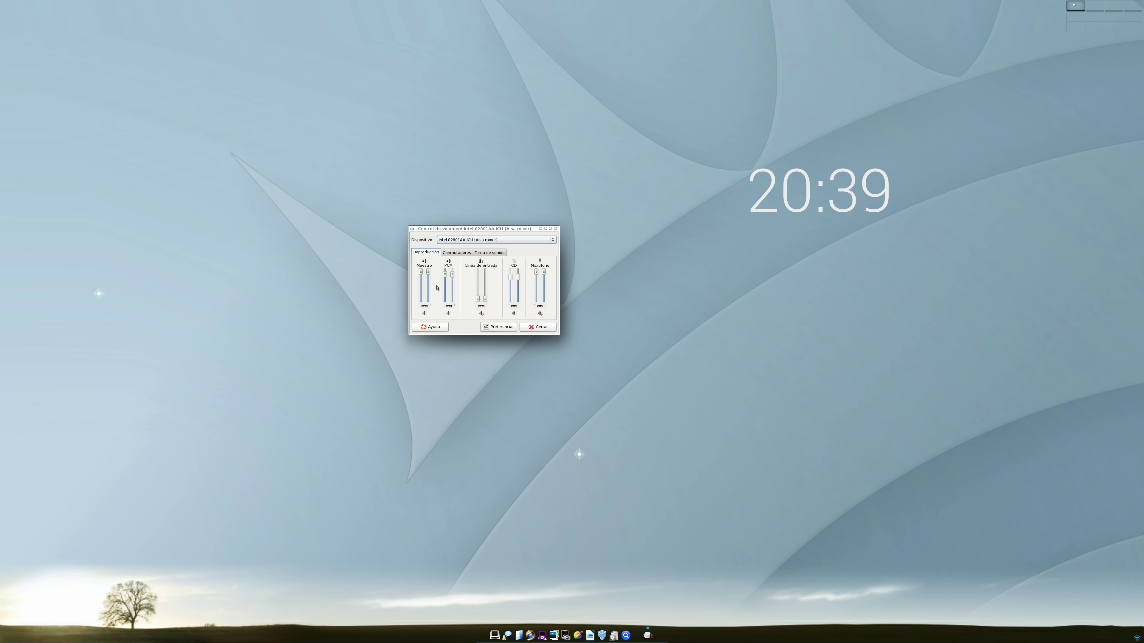
Step: Review the switches, sound theme, playback levels and available devices in the volume control, and close it
left_click(459, 254)
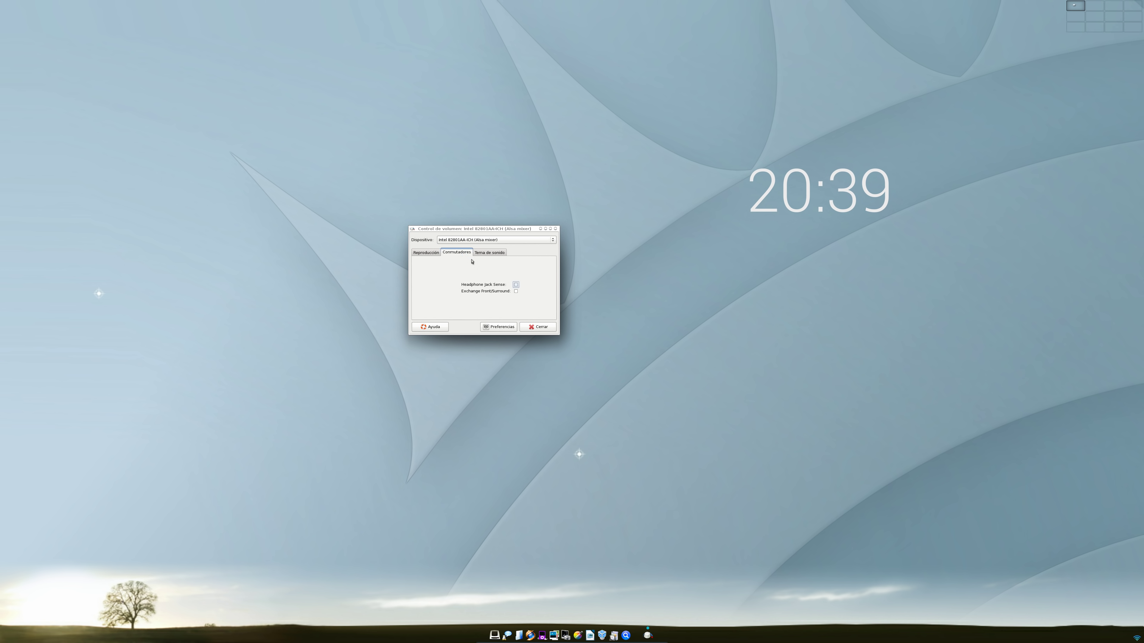
left_click(491, 253)
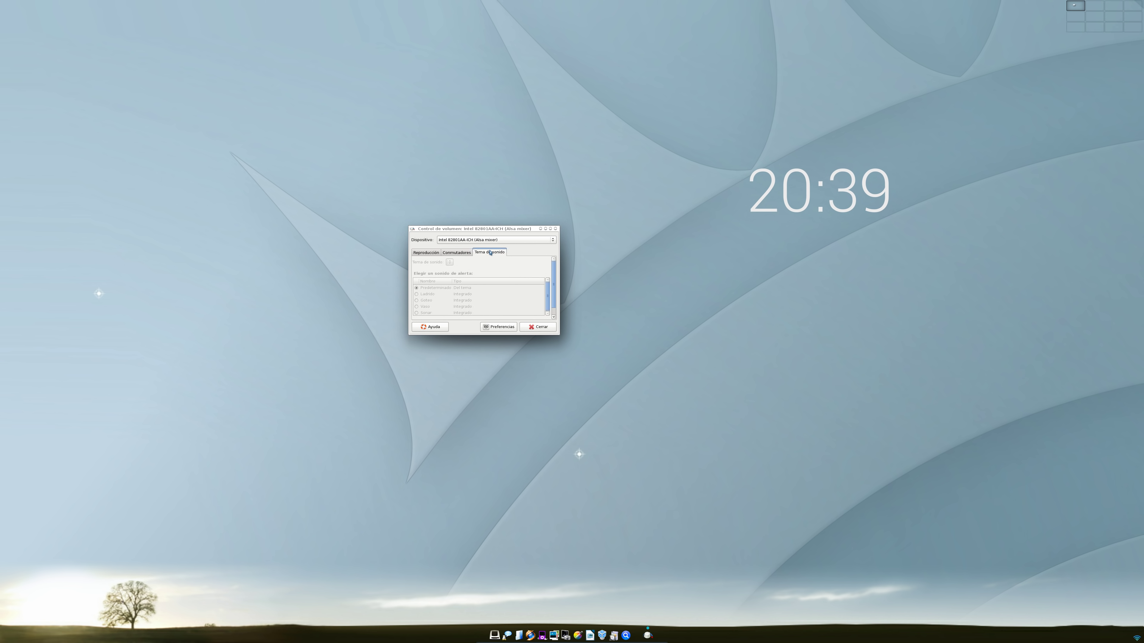
left_click(426, 253)
left_click(532, 241)
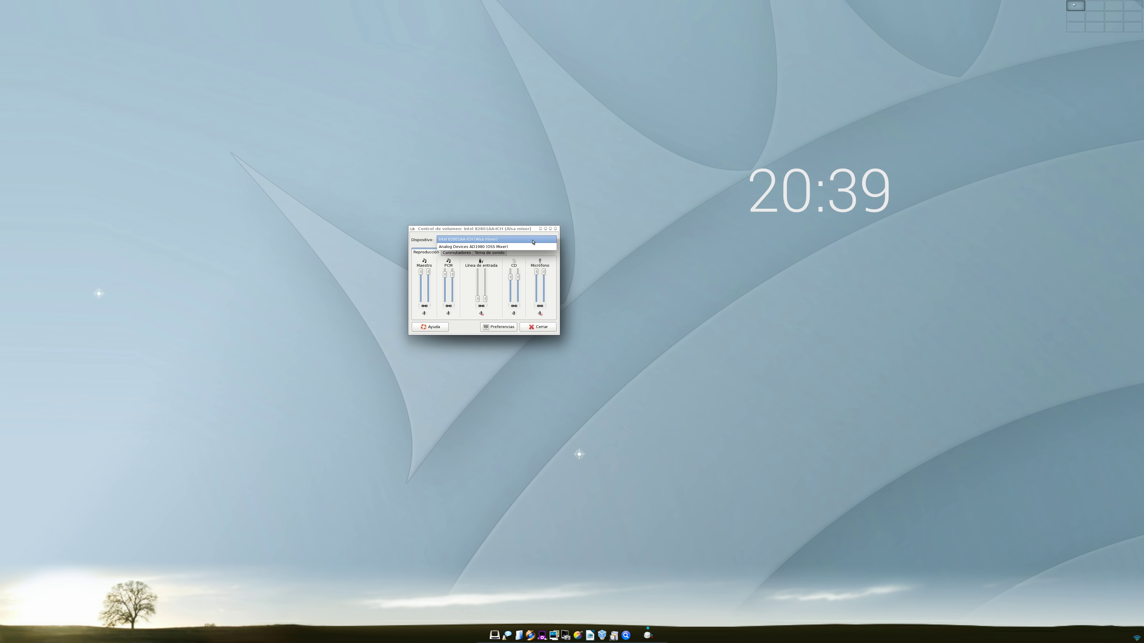
left_click(532, 242)
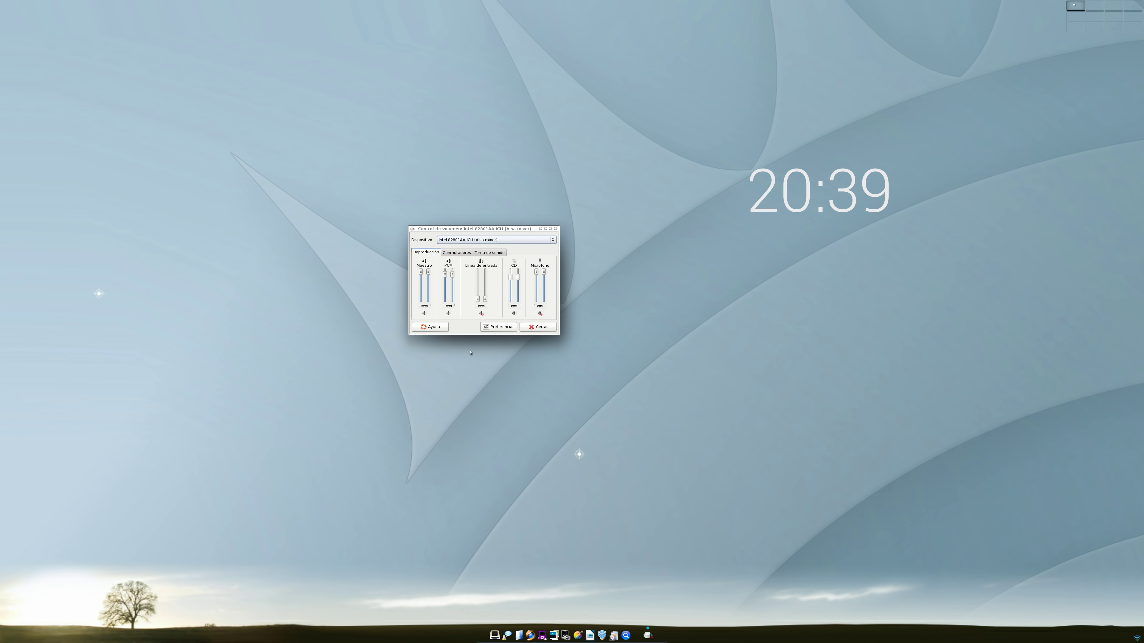
left_click(540, 328)
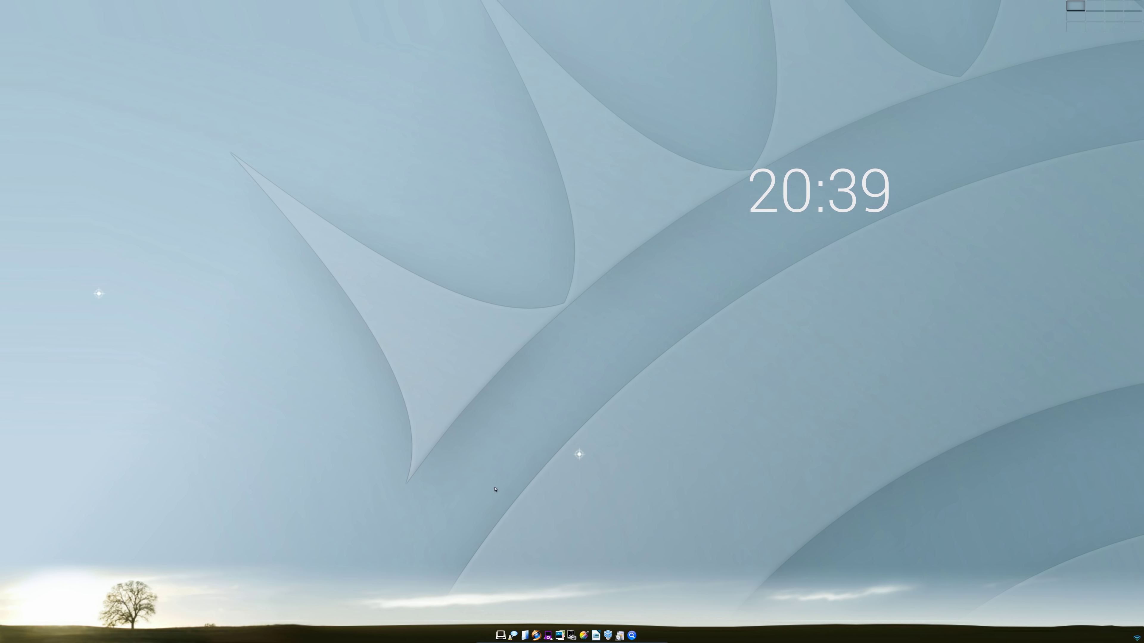
Step: Launch vokoscreen from the Vídeo applications and move its window toward the middle of the desktop
left_click(455, 368)
mouse_move(478, 369)
mouse_move(525, 389)
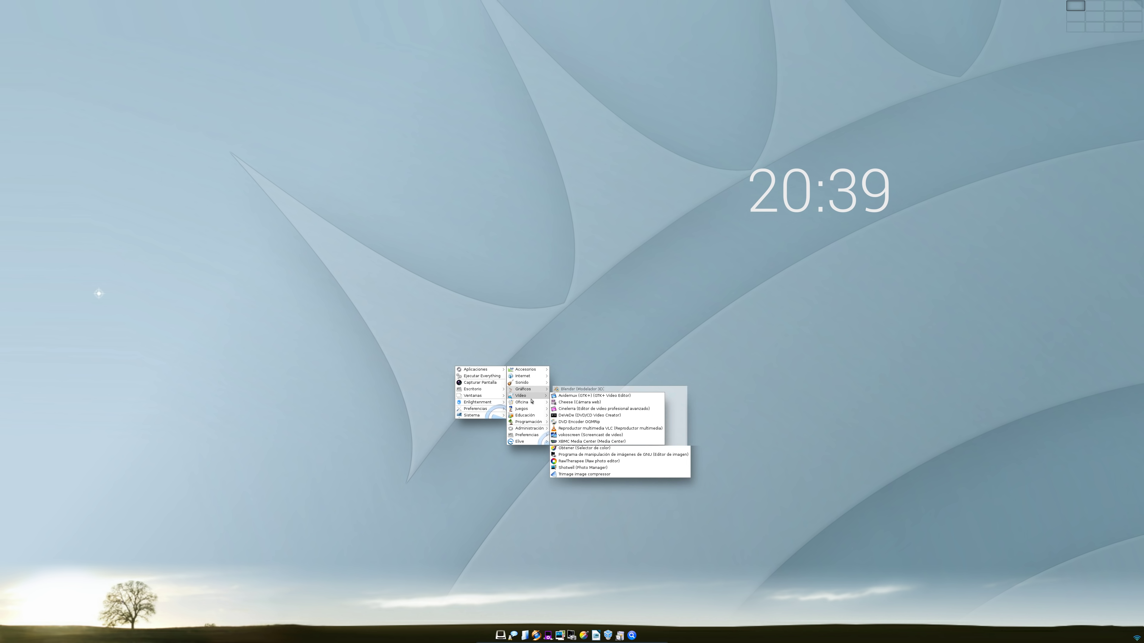
left_click(579, 436)
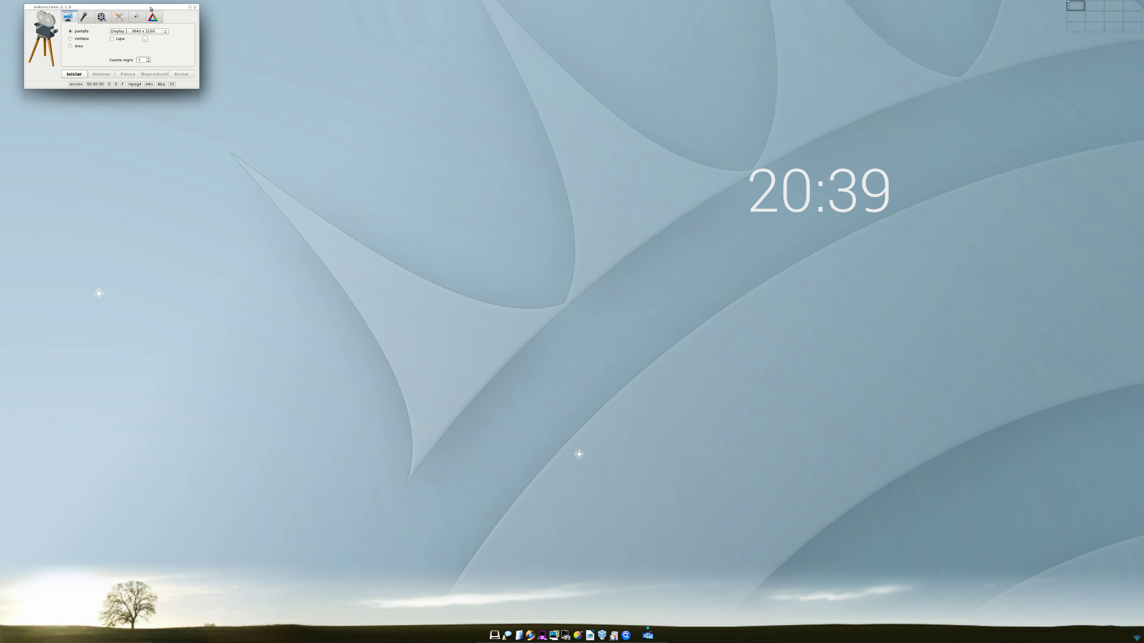
left_click_drag(150, 8, 533, 191)
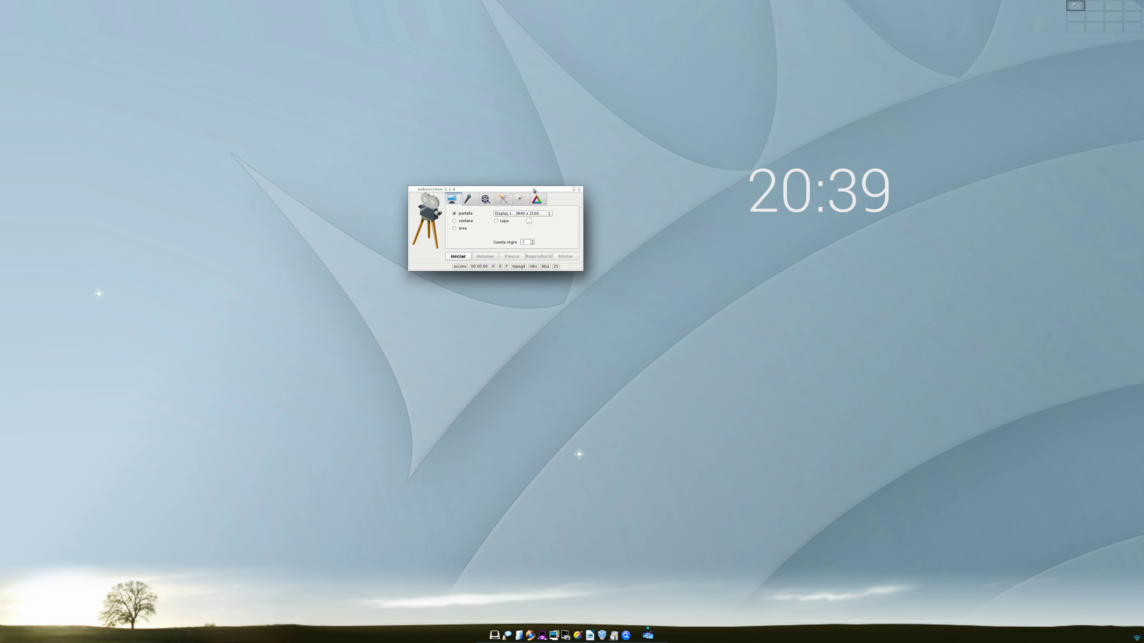
Step: Set vokoscreen's audio source to Pulse and show its frame rate and codec settings
left_click(475, 203)
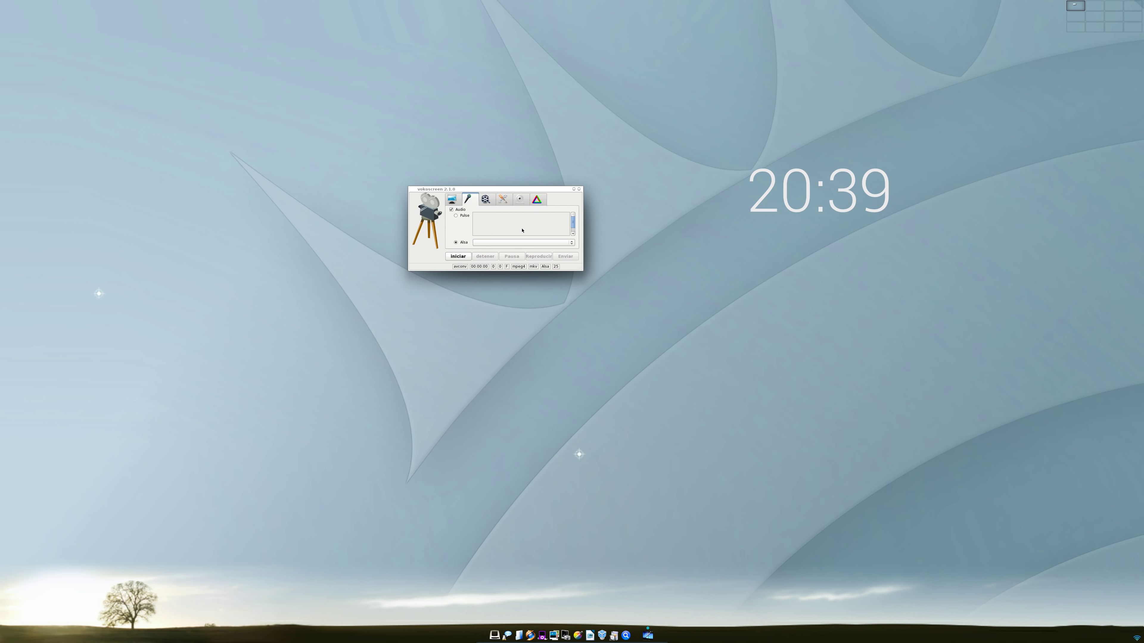
left_click(455, 216)
left_click(505, 229)
left_click(486, 201)
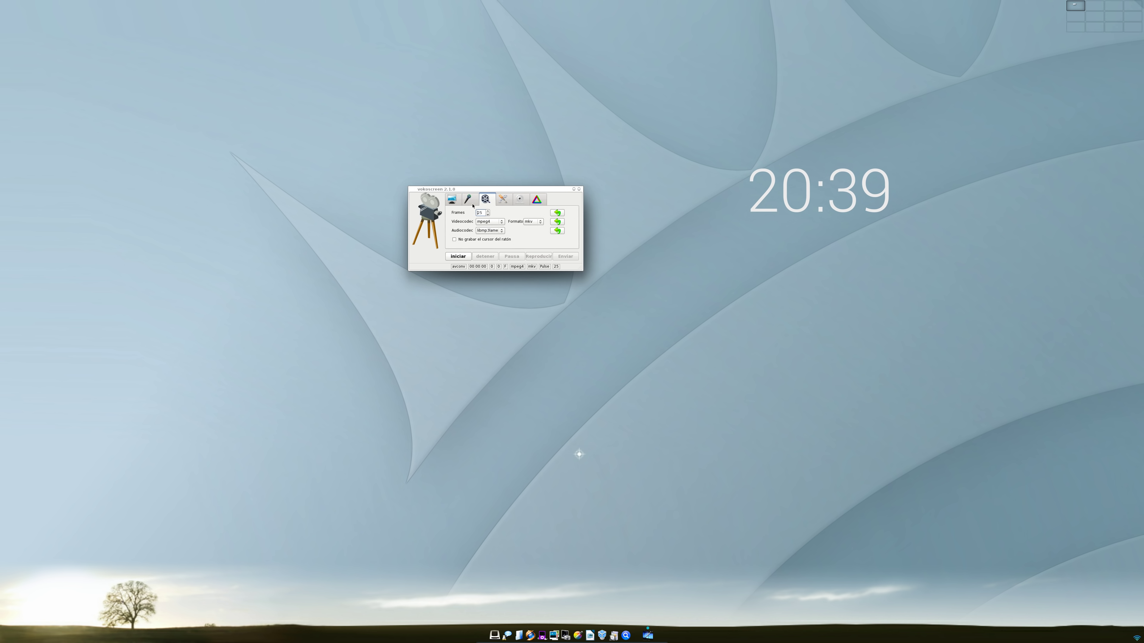
Step: Show vokoscreen's screen capture settings, close it, and relaunch it from the Vídeo applications
left_click(455, 200)
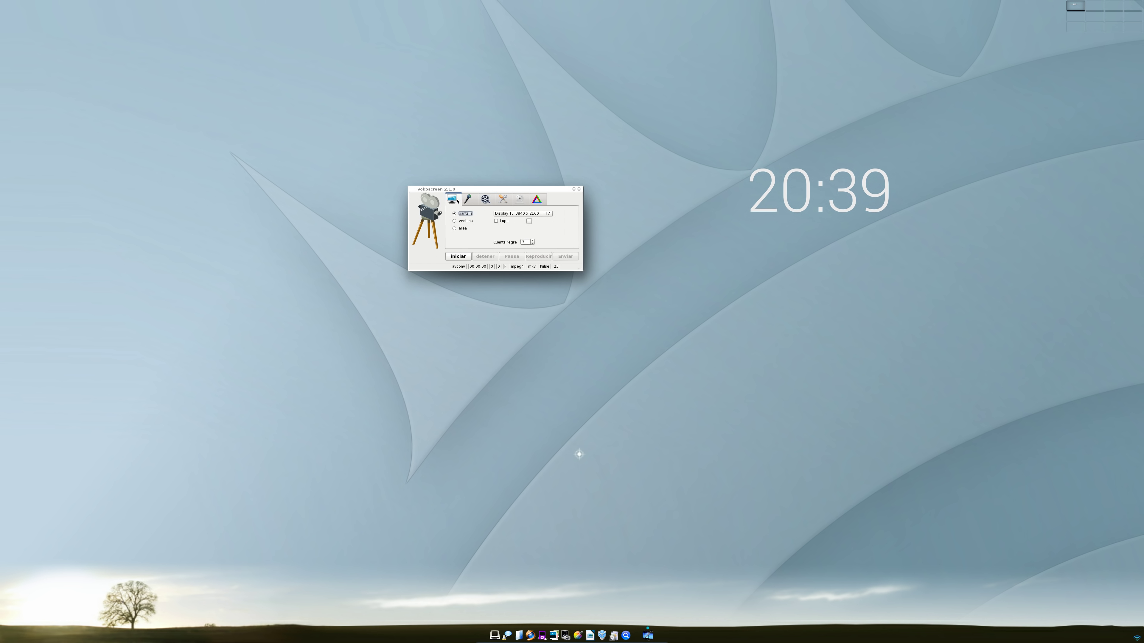
left_click(578, 188)
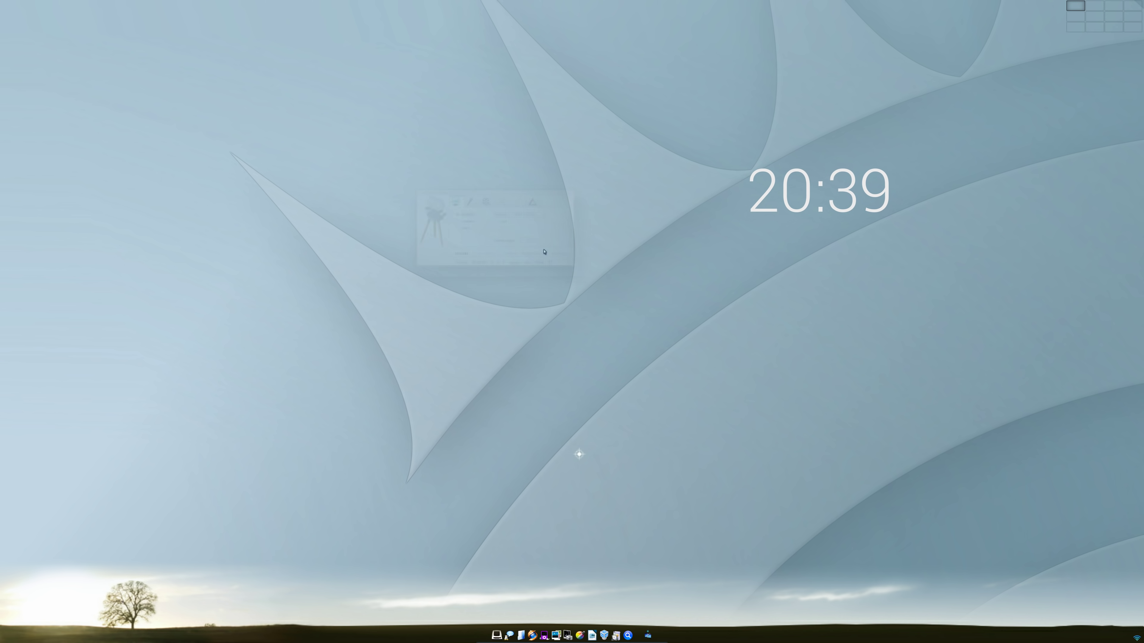
left_click(343, 375)
mouse_move(362, 377)
mouse_move(414, 403)
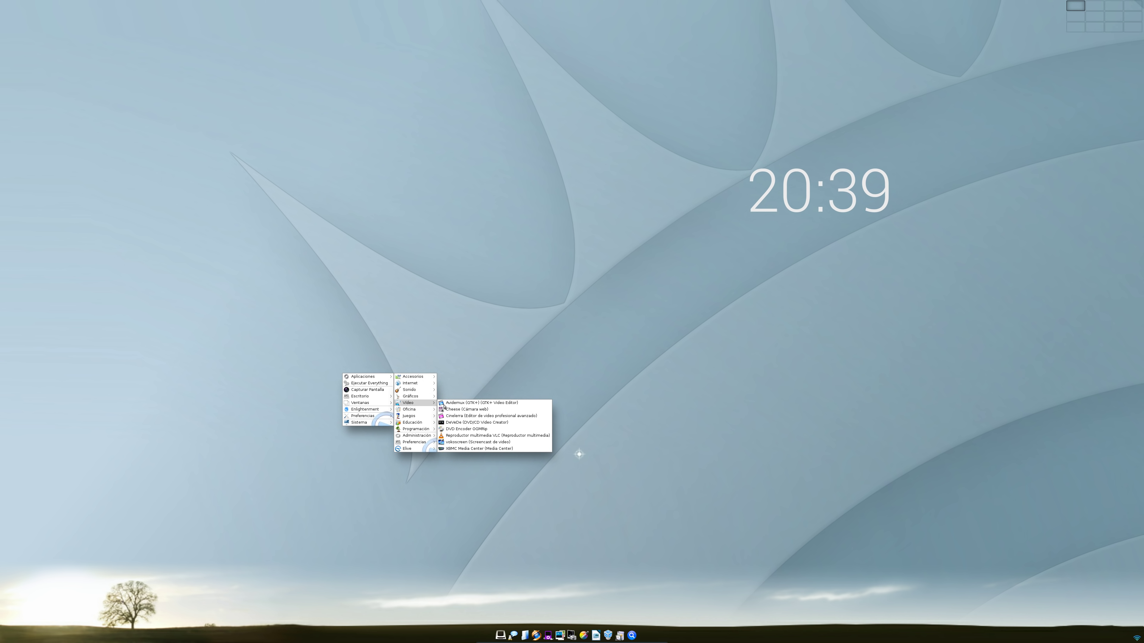
left_click(477, 442)
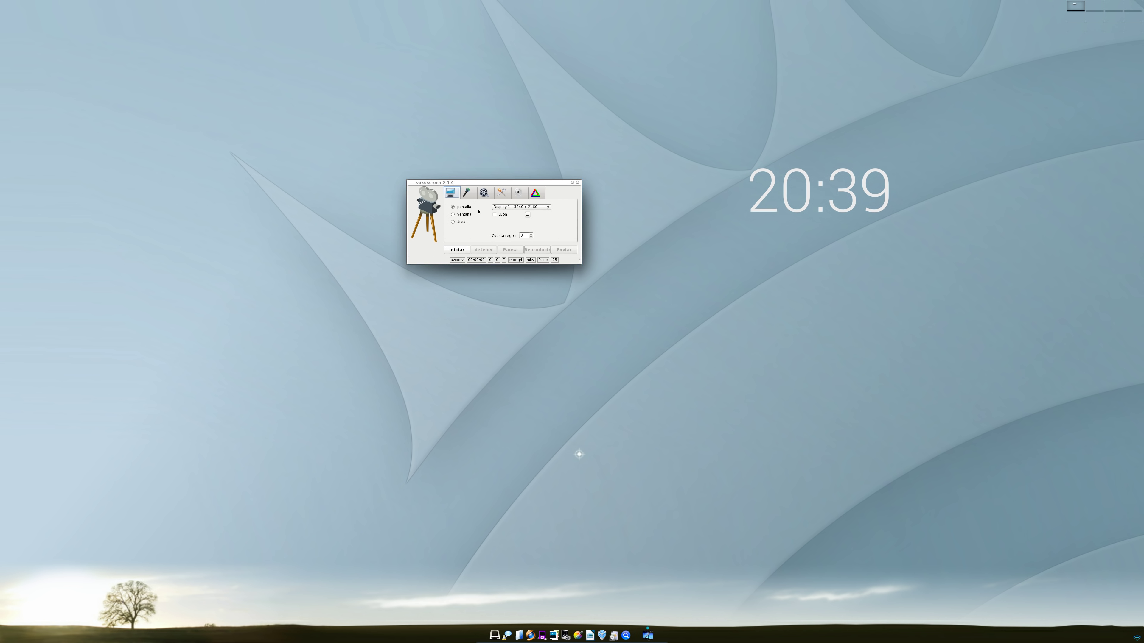
Step: Review vokoscreen's audio, capture area, save location, webcam and codec settings, and the virtual machine's USB device options
left_click(471, 195)
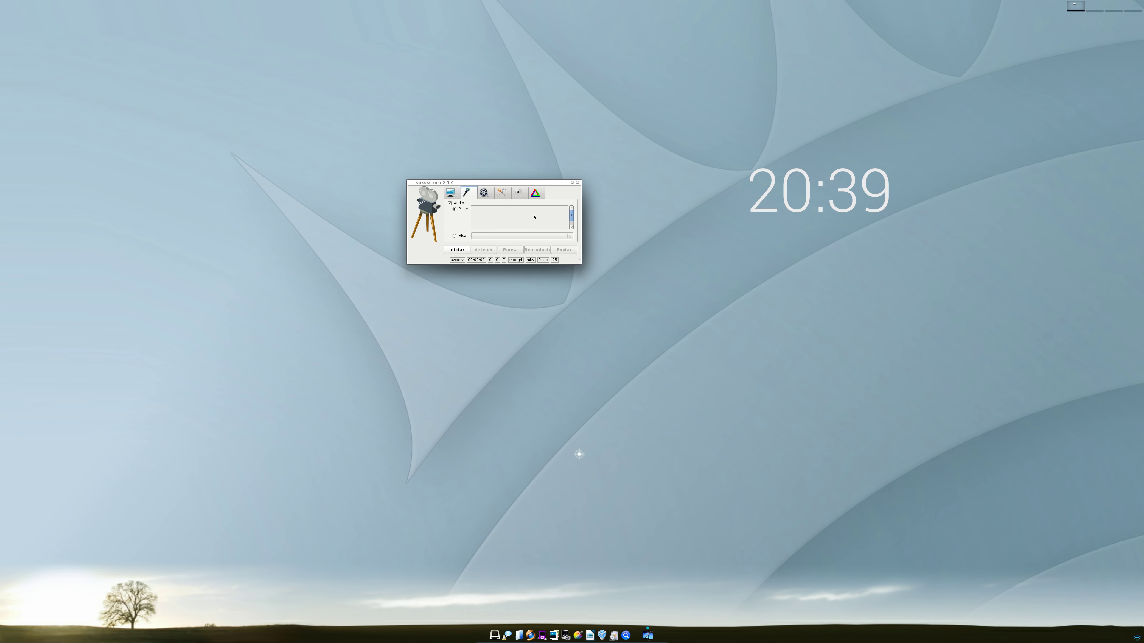
left_click(450, 194)
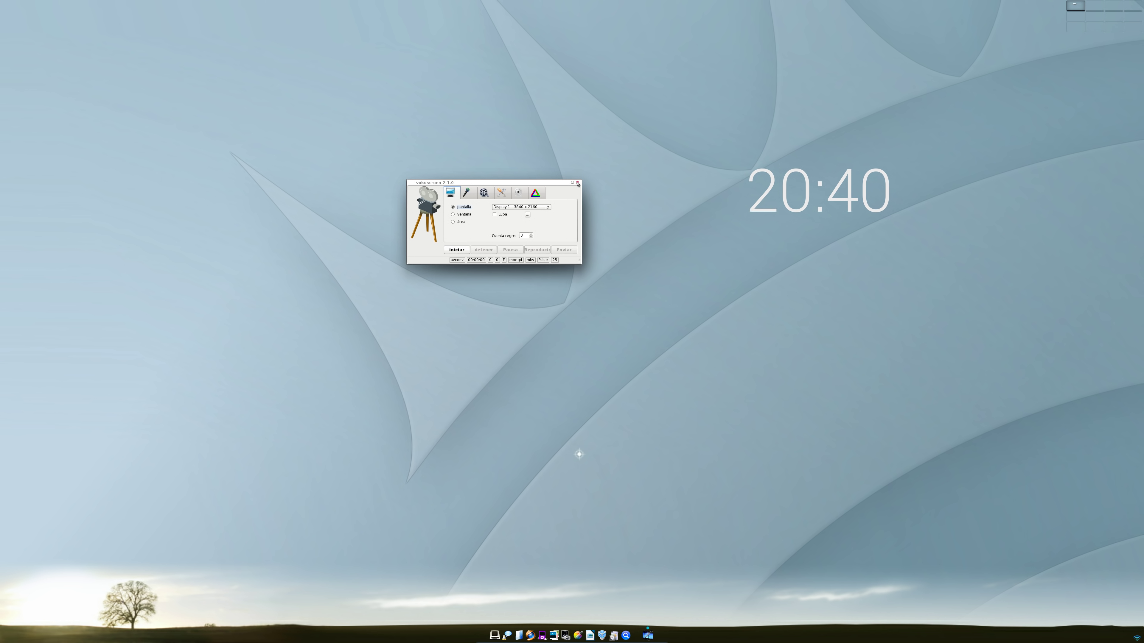
left_click(500, 193)
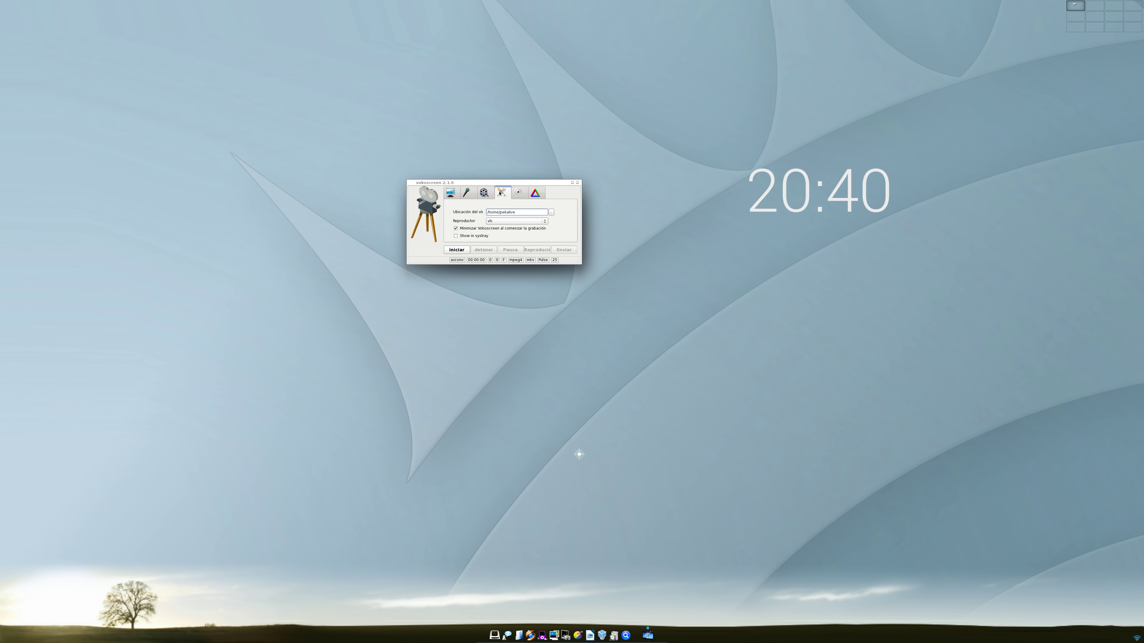
left_click(518, 194)
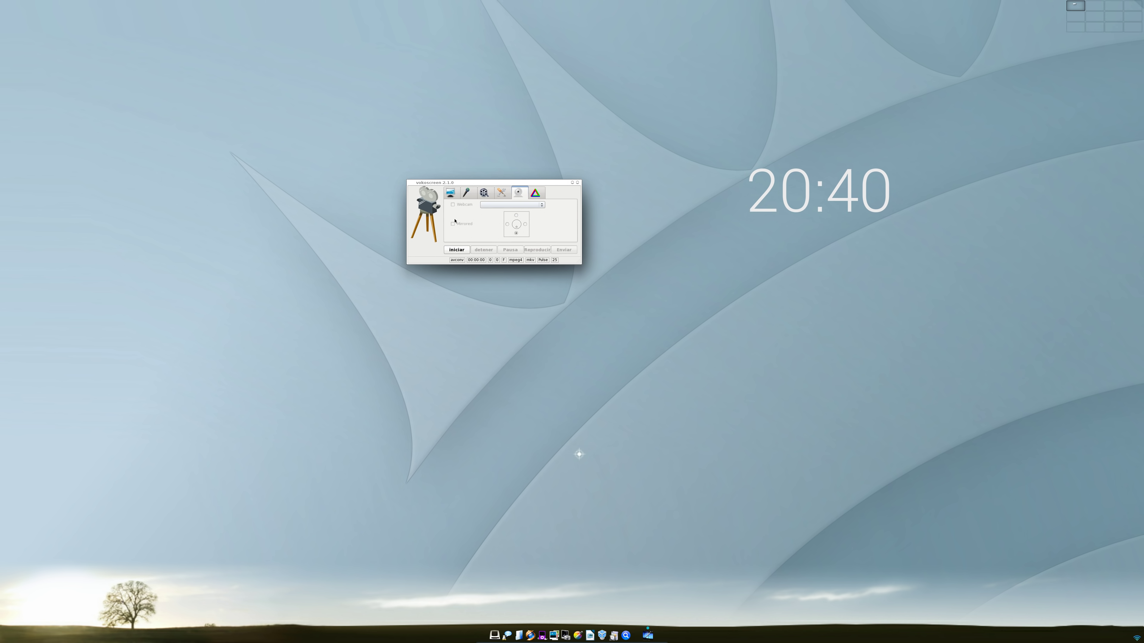
left_click(484, 193)
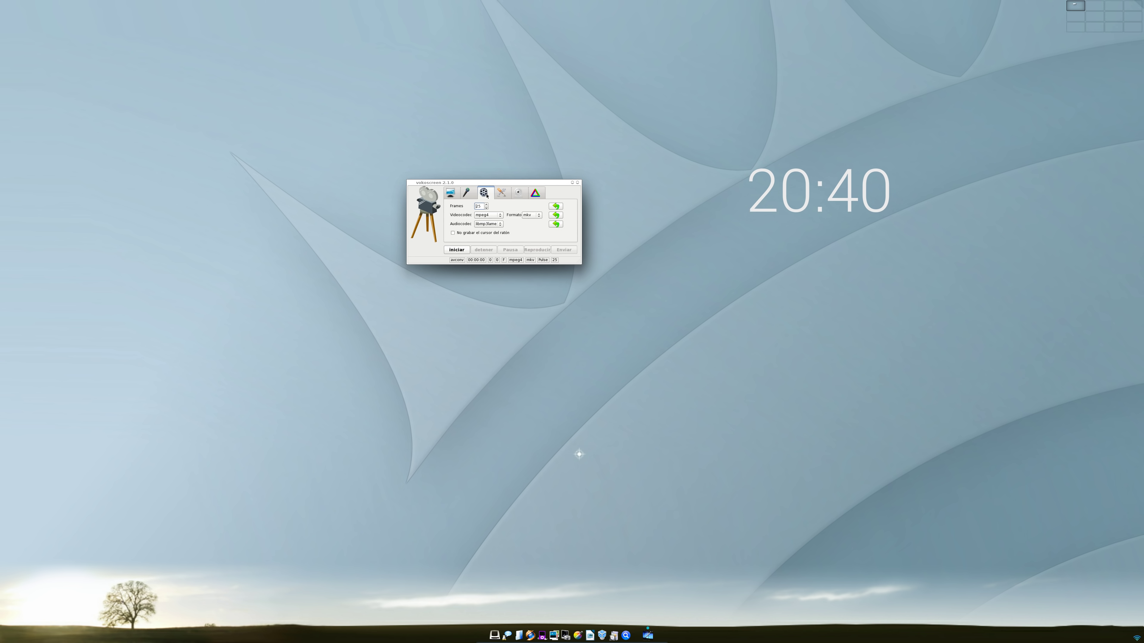
left_click(519, 194)
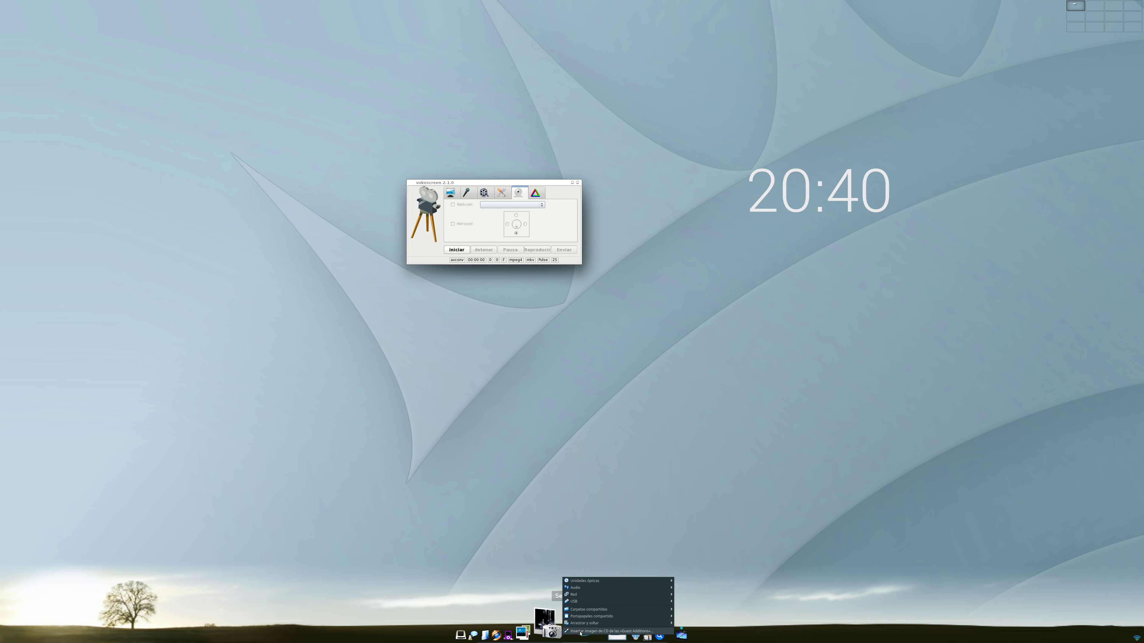
mouse_move(584, 602)
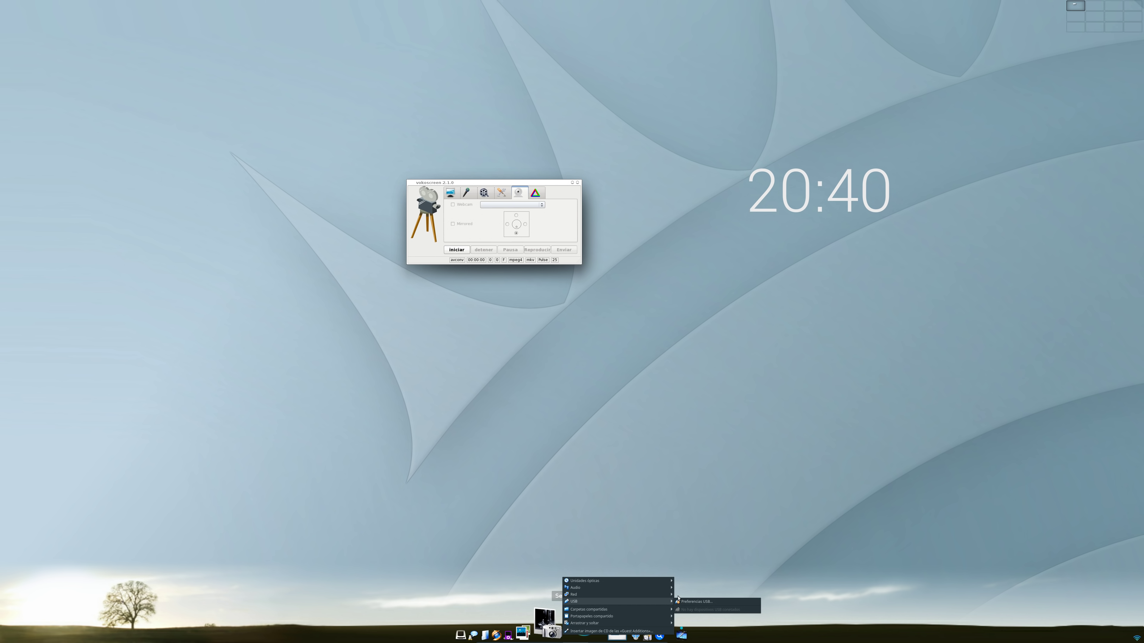
left_click(564, 539)
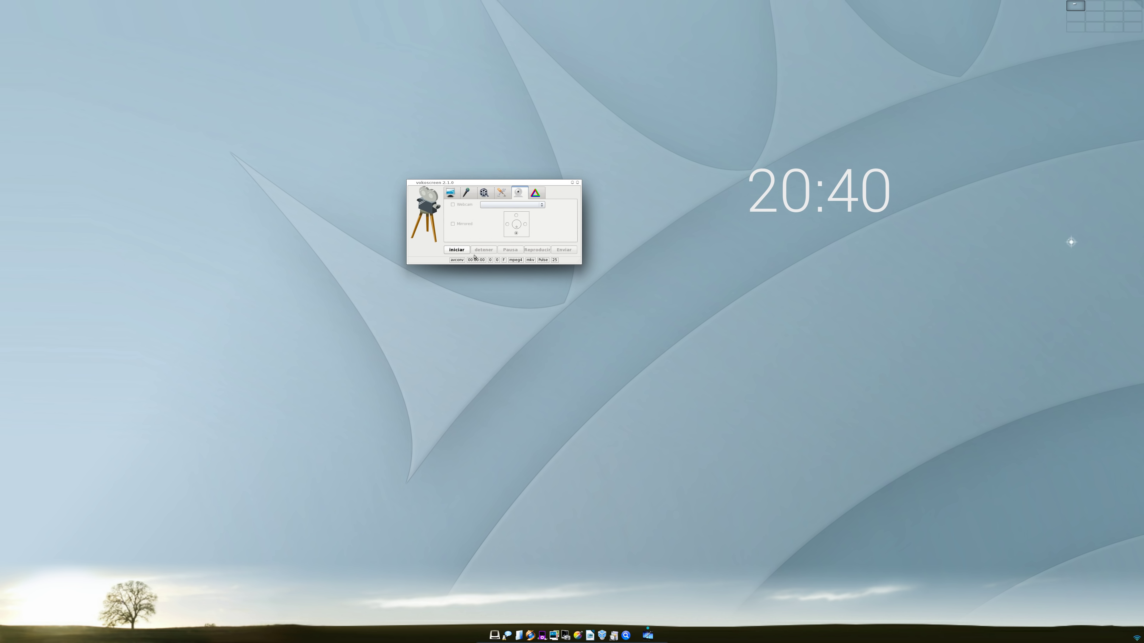
Step: Move the vokoscreen window slightly down the desktop and apply the Elive Light theme
left_click_drag(532, 183, 566, 230)
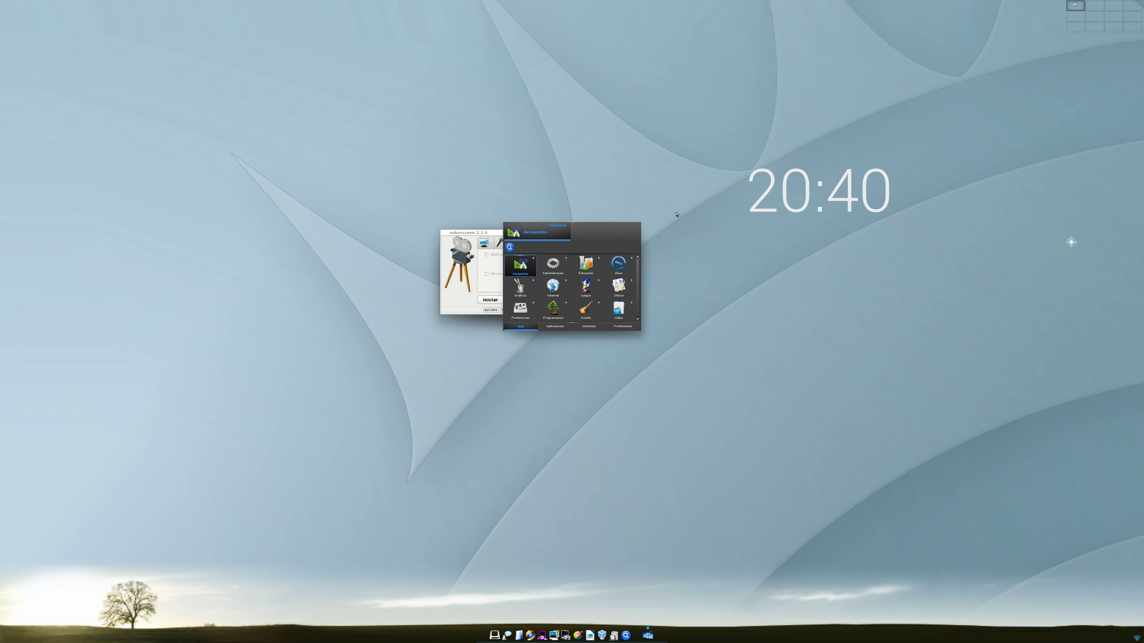
left_click(716, 226)
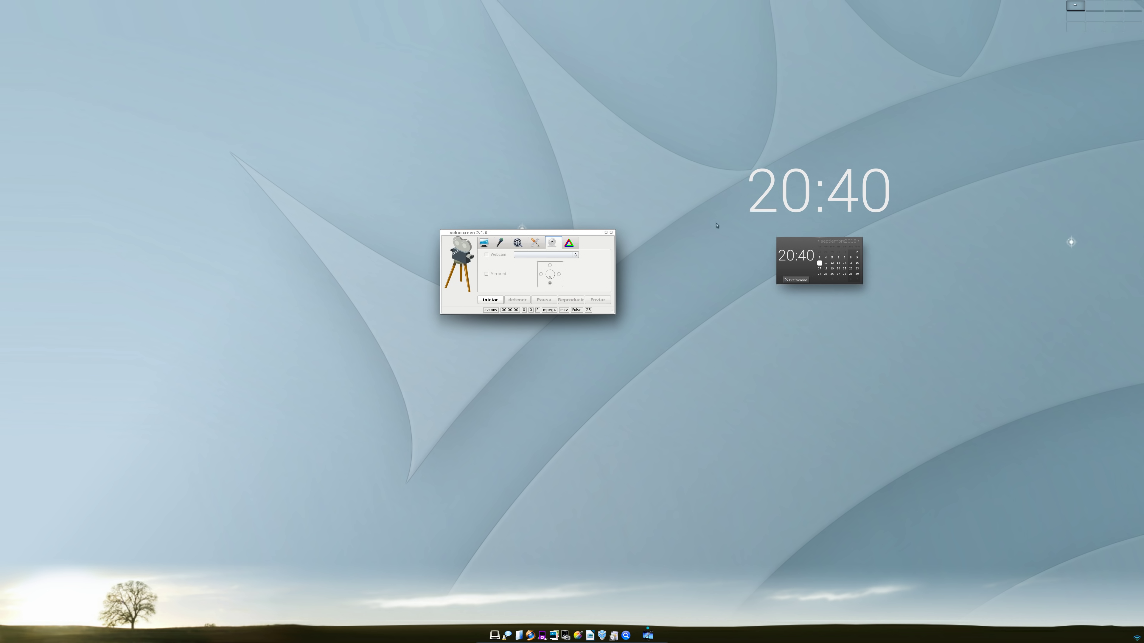
left_click(723, 346)
left_click(722, 346)
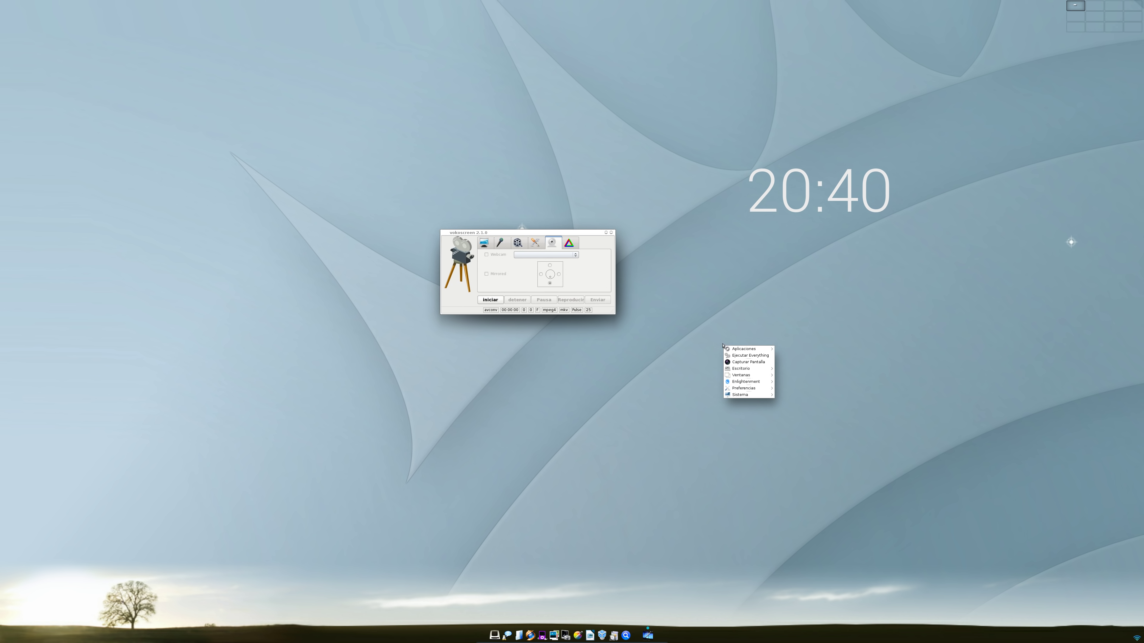
mouse_move(747, 382)
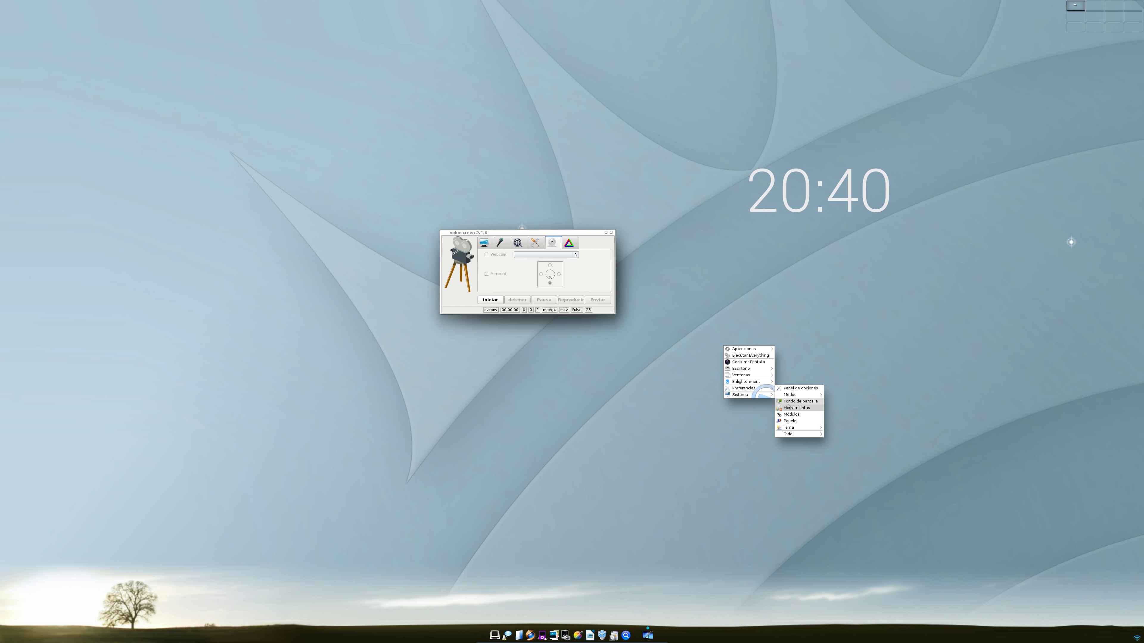
mouse_move(797, 428)
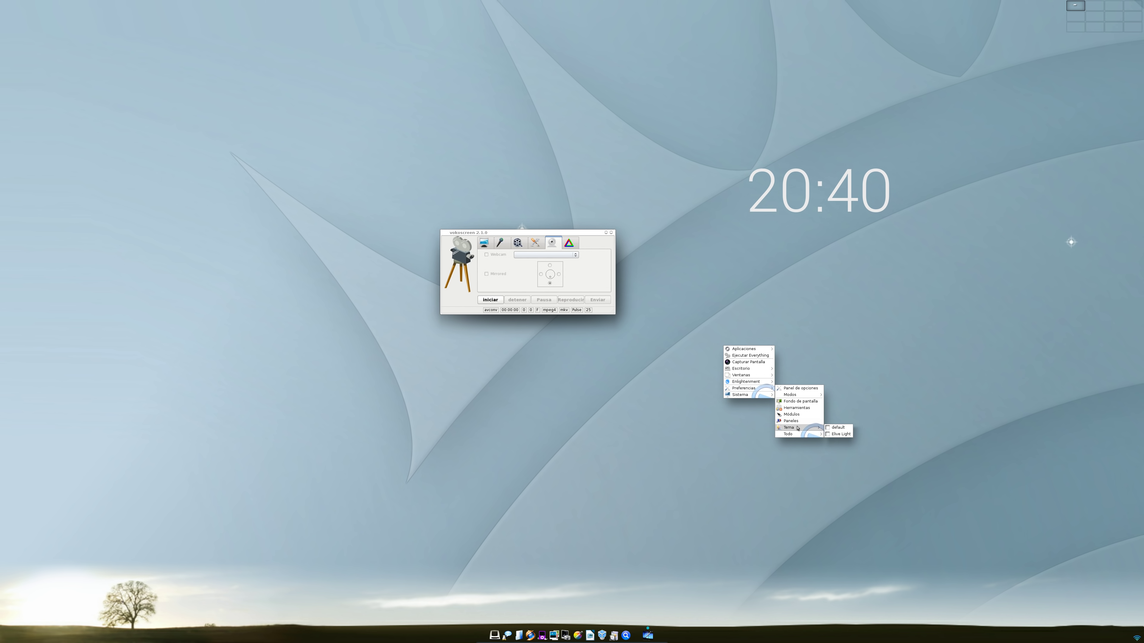
left_click(830, 435)
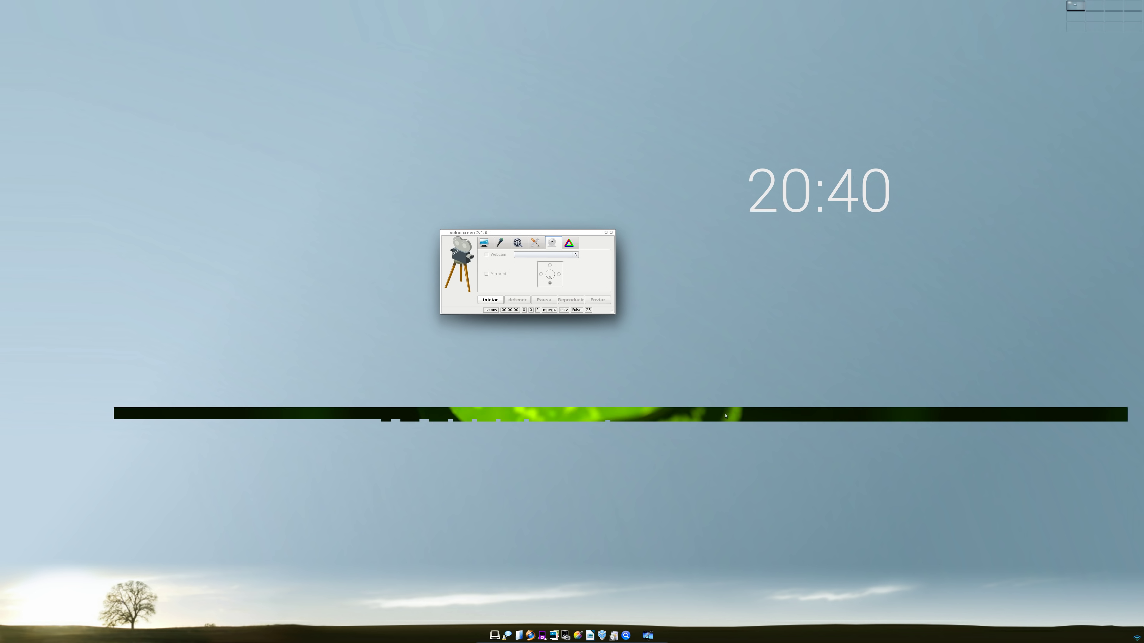
Step: Switch the Enlightenment desktop theme to default
left_click(672, 397)
mouse_move(691, 446)
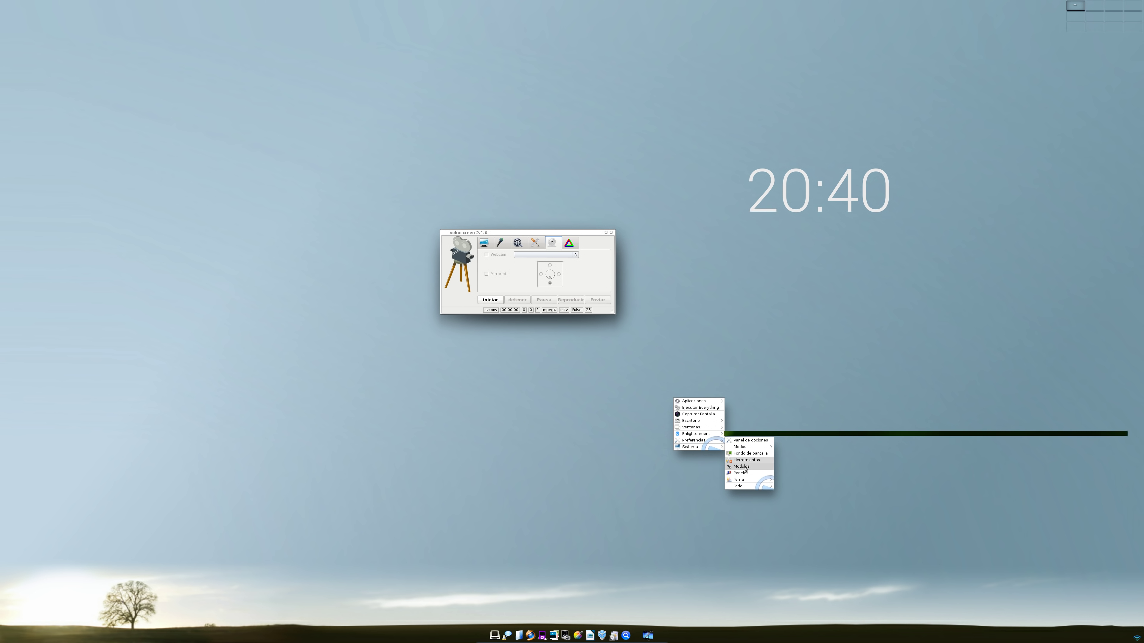
mouse_move(748, 480)
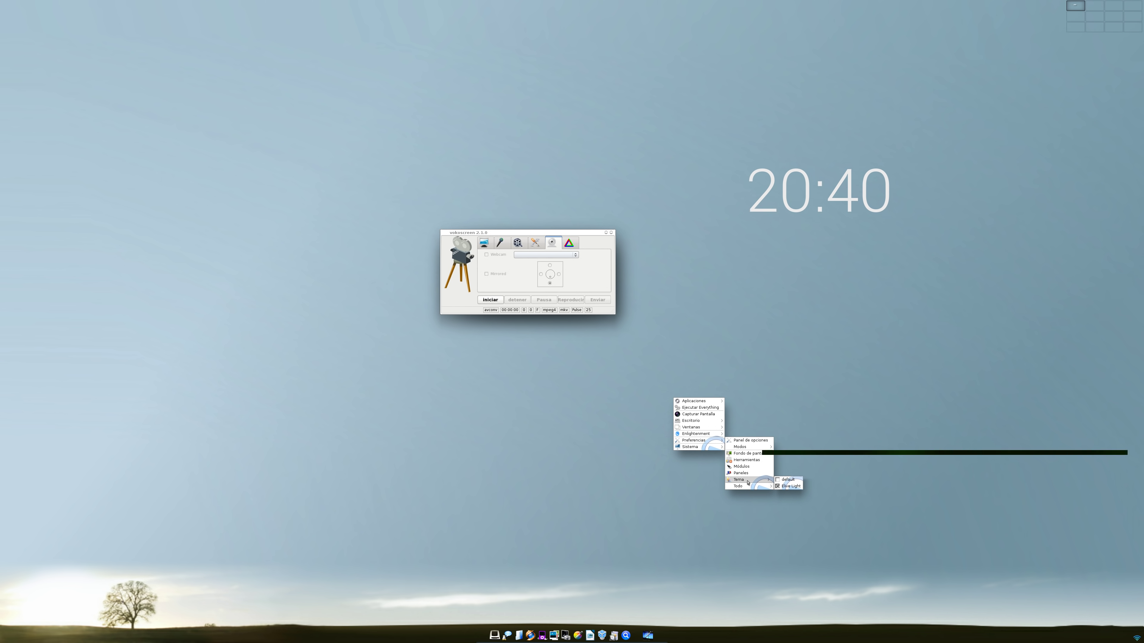
left_click(788, 479)
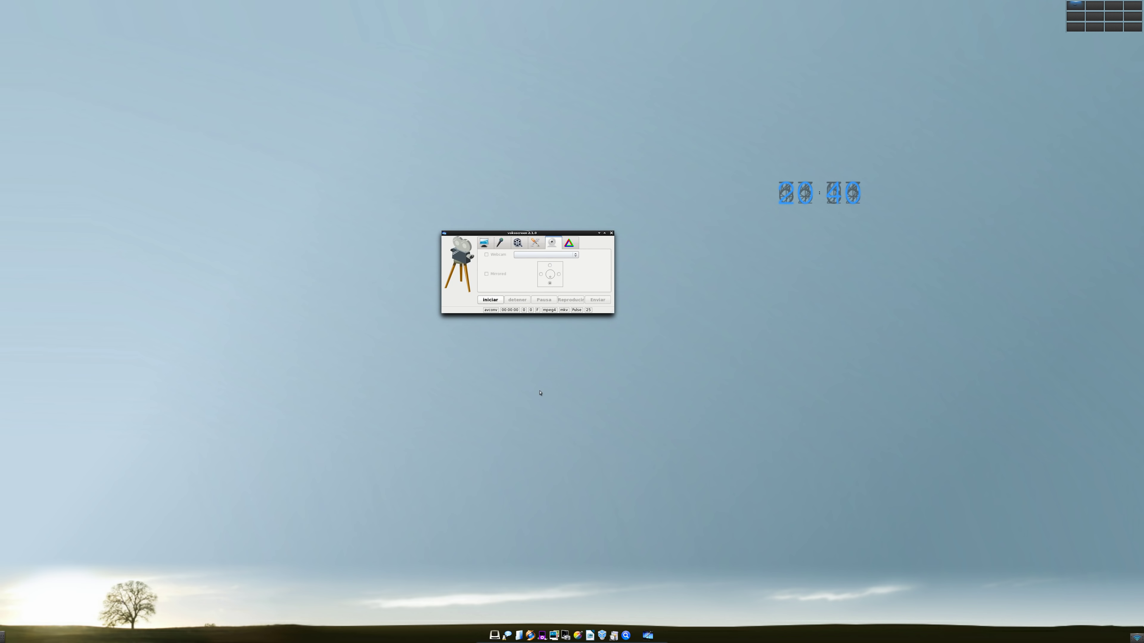
Step: Move the vokoscreen window aside on the desktop and close it
left_click(540, 392)
mouse_move(559, 443)
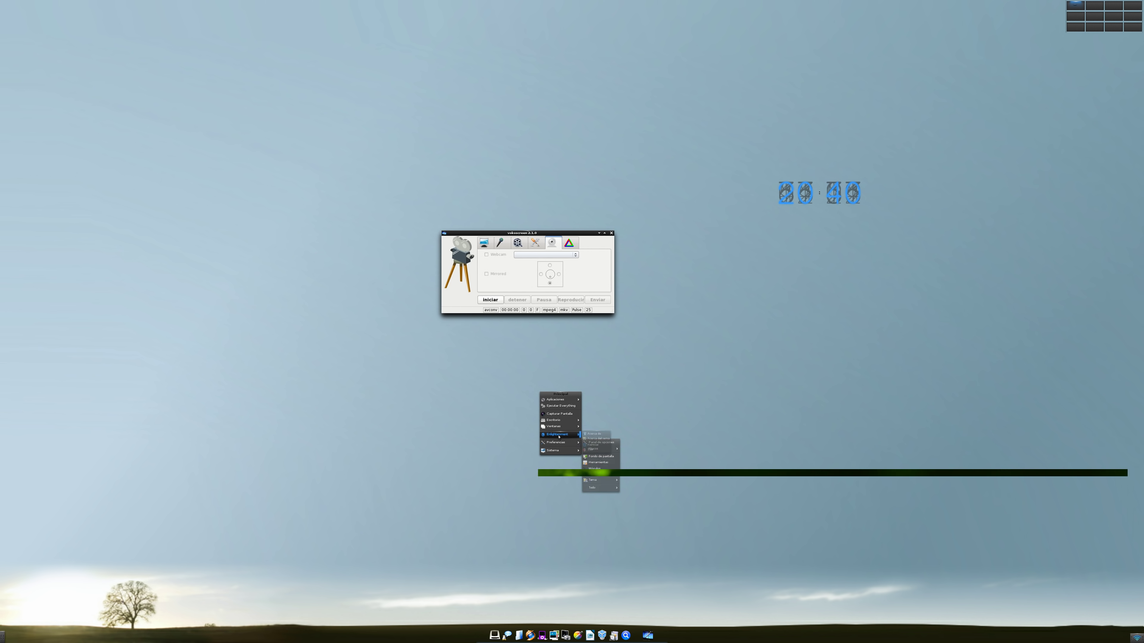
left_click(424, 405)
left_click_drag(509, 234, 539, 237)
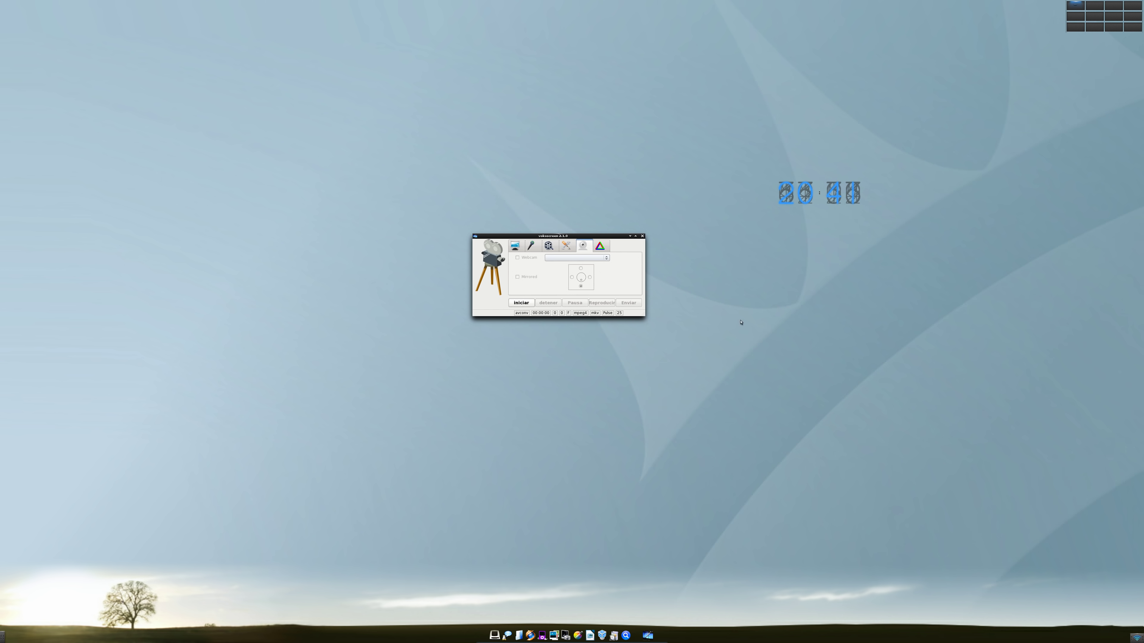
left_click(642, 236)
left_click(481, 240)
left_click(481, 240)
left_click(473, 240)
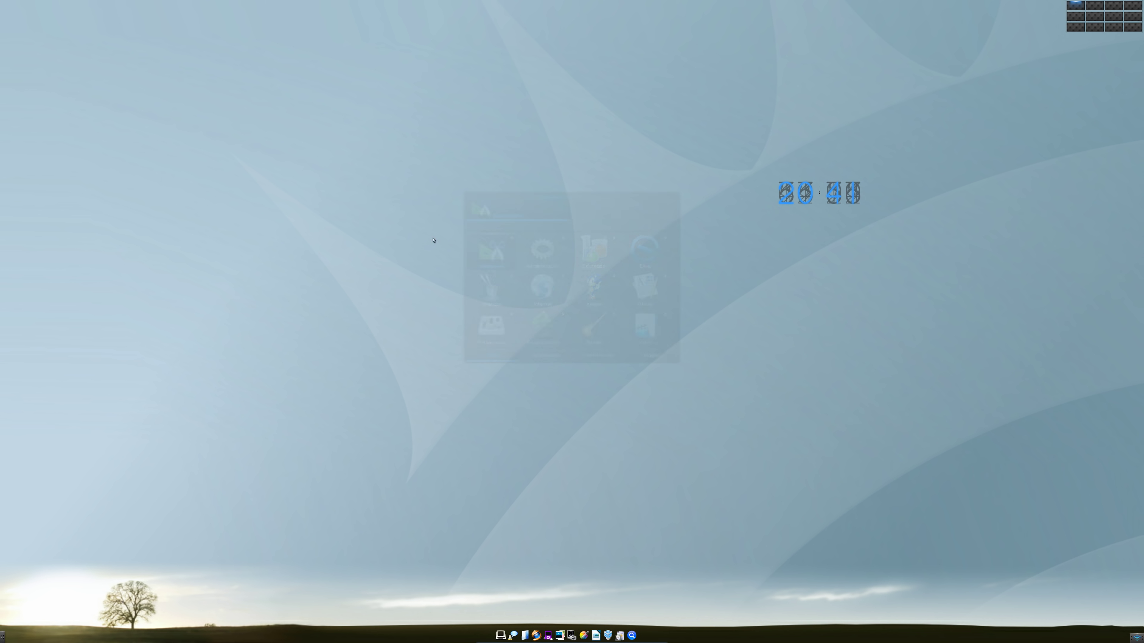
Step: Apply the white-and-blue world map wallpaper to the desktop and close the wallpaper settings
left_click(466, 255)
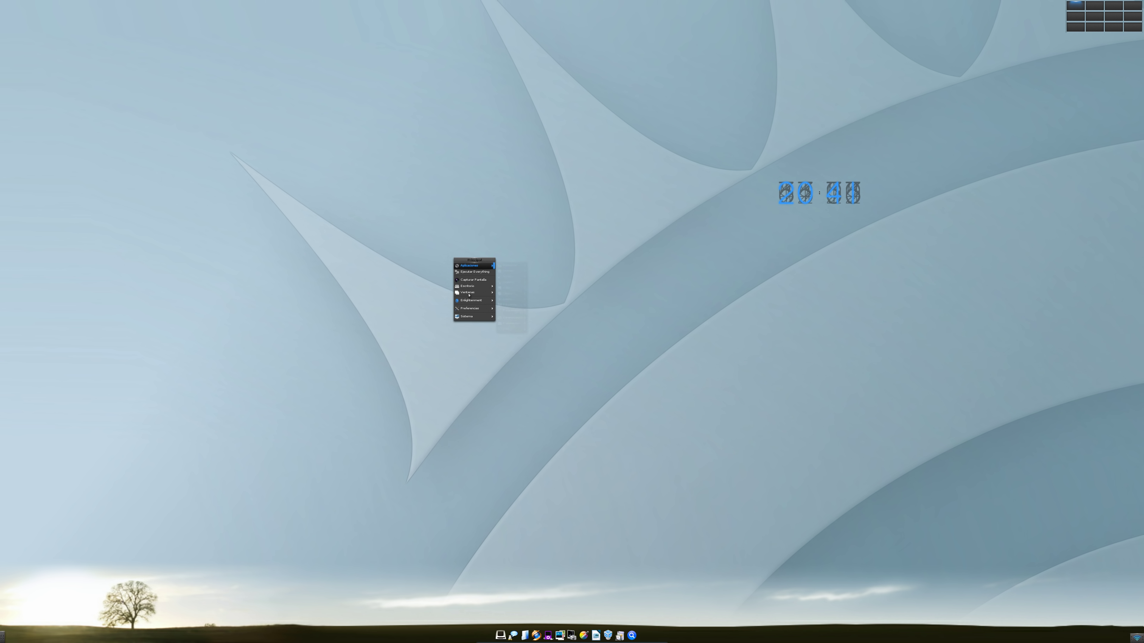
mouse_move(468, 310)
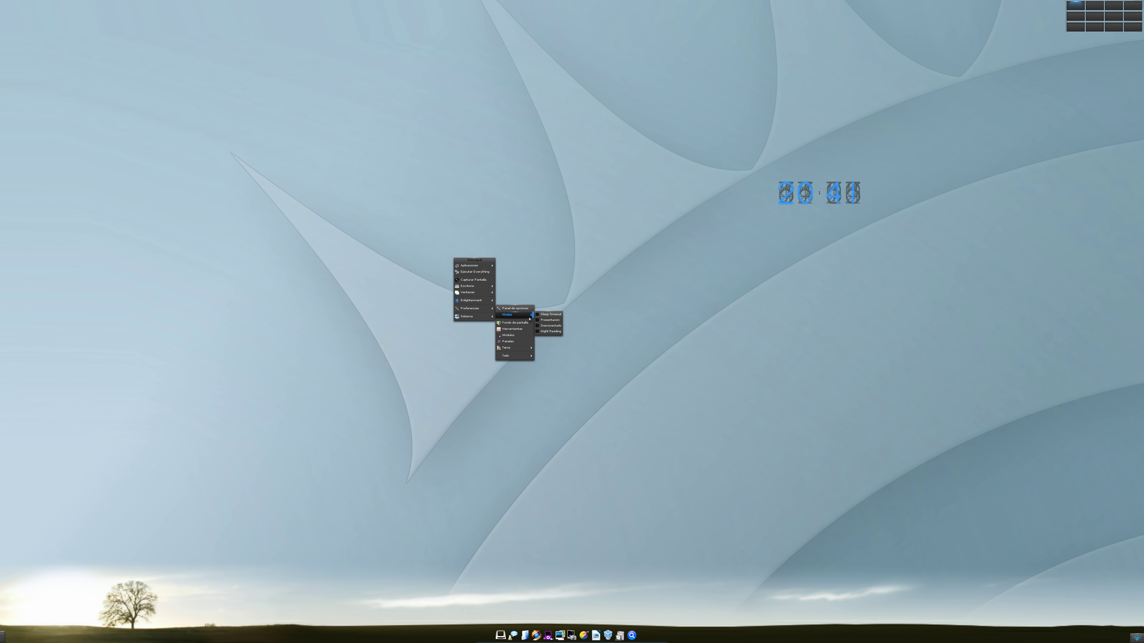
left_click(522, 324)
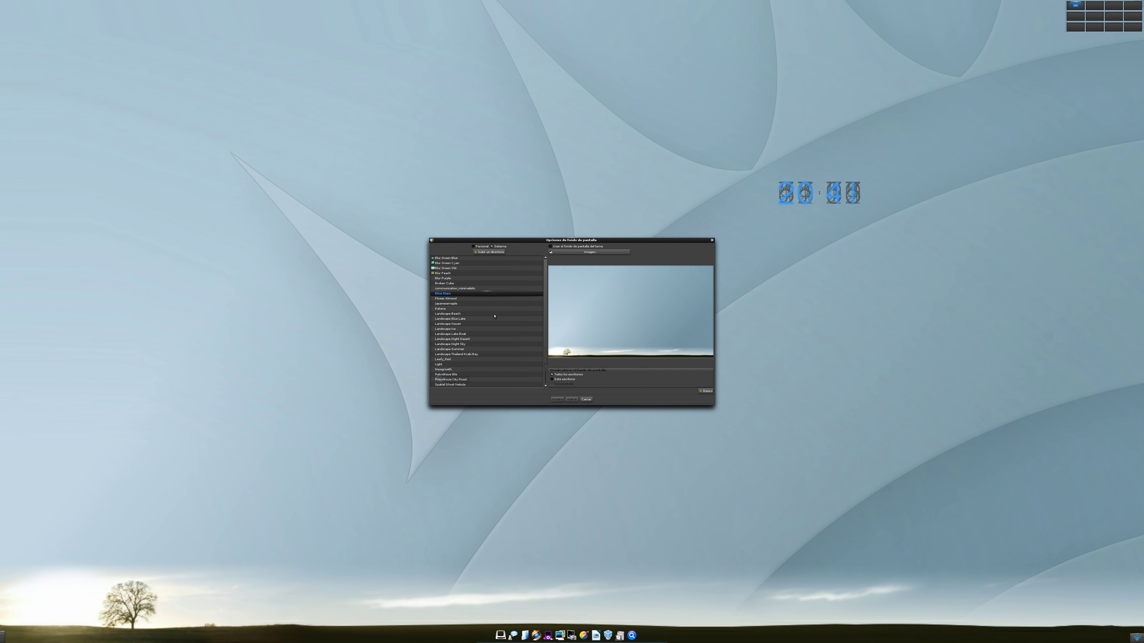
left_click(472, 289)
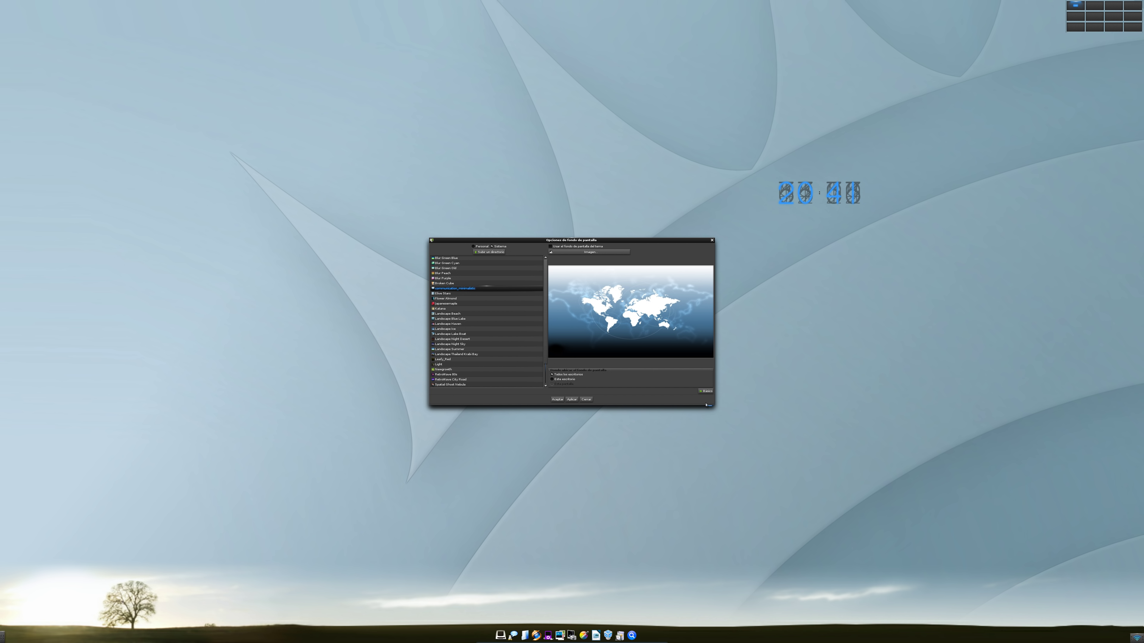
left_click(573, 400)
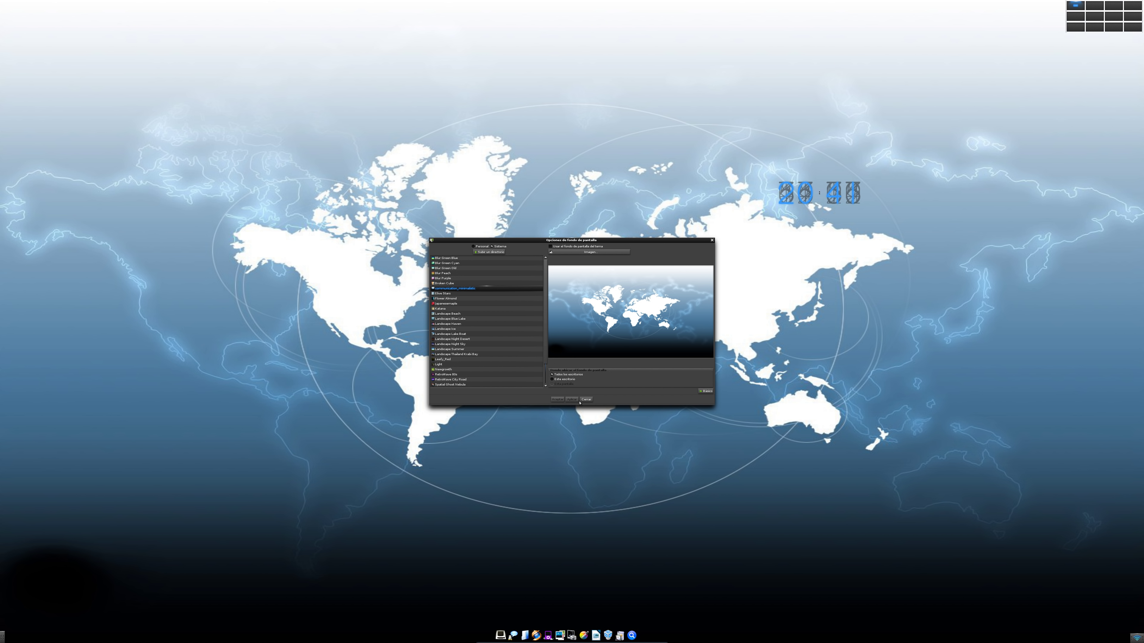
left_click(587, 400)
Step: Shut down the Elive system from its desktop
left_click(492, 297)
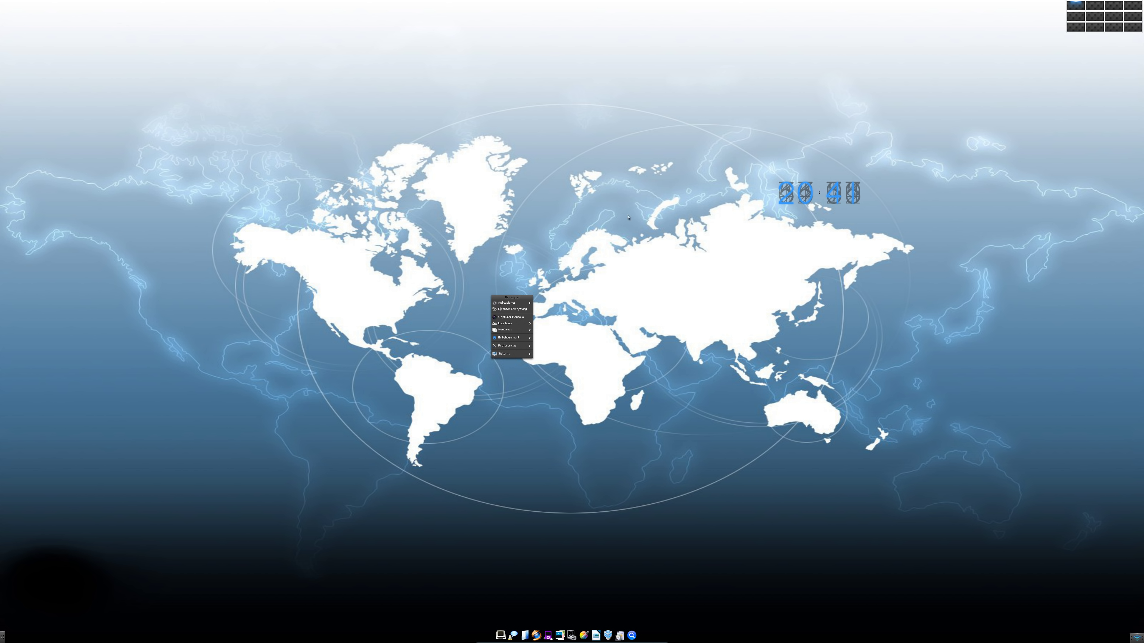
left_click(372, 221)
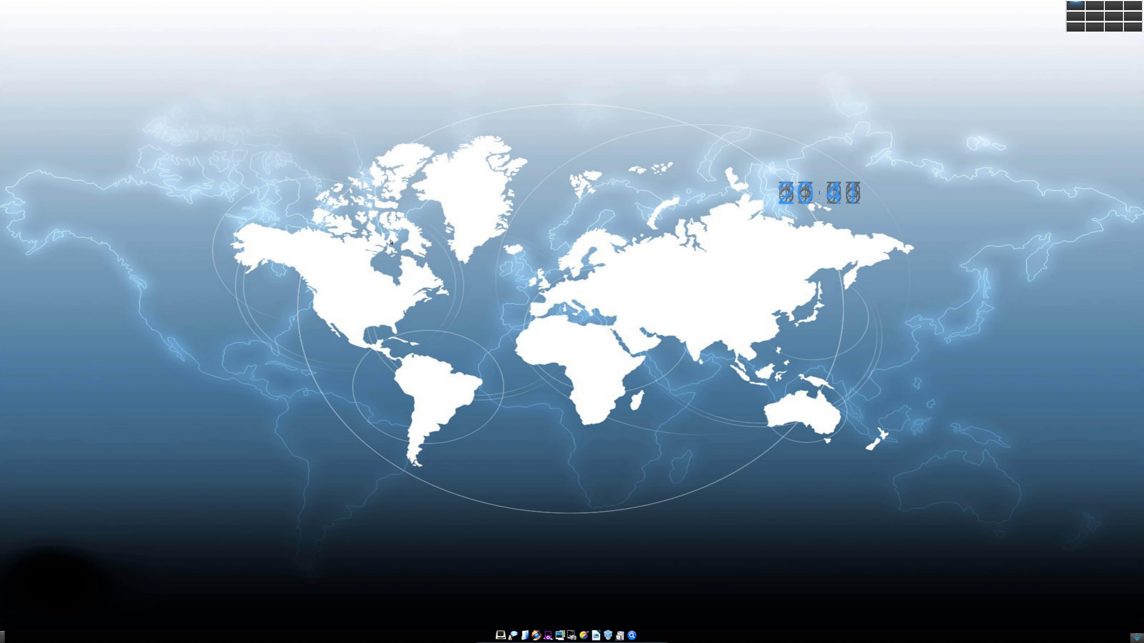
left_click(390, 242)
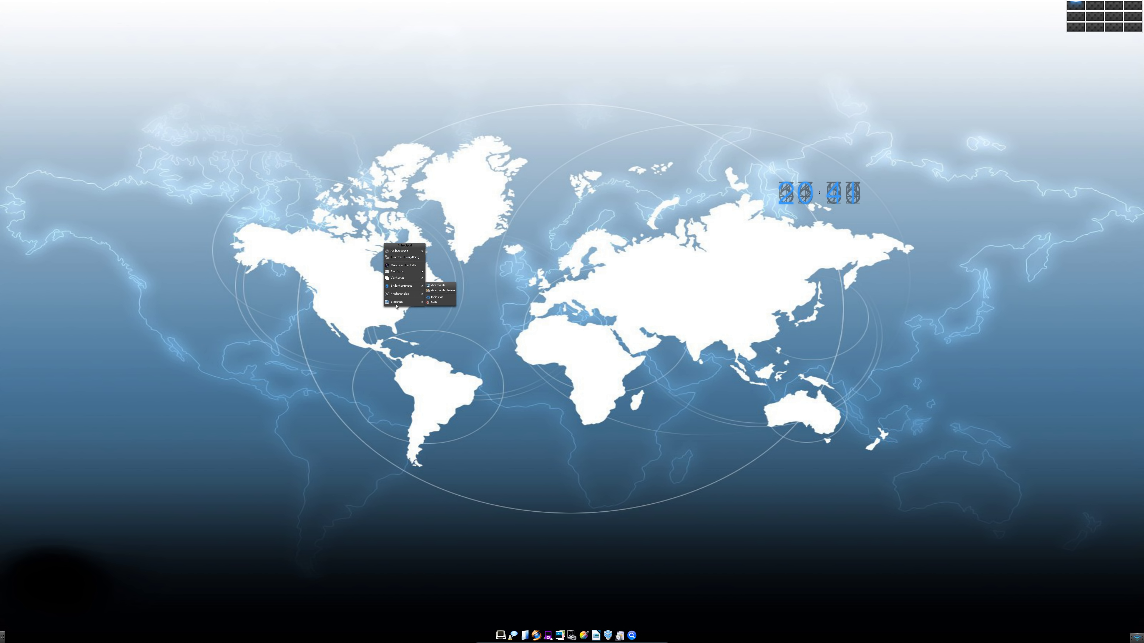
mouse_move(406, 302)
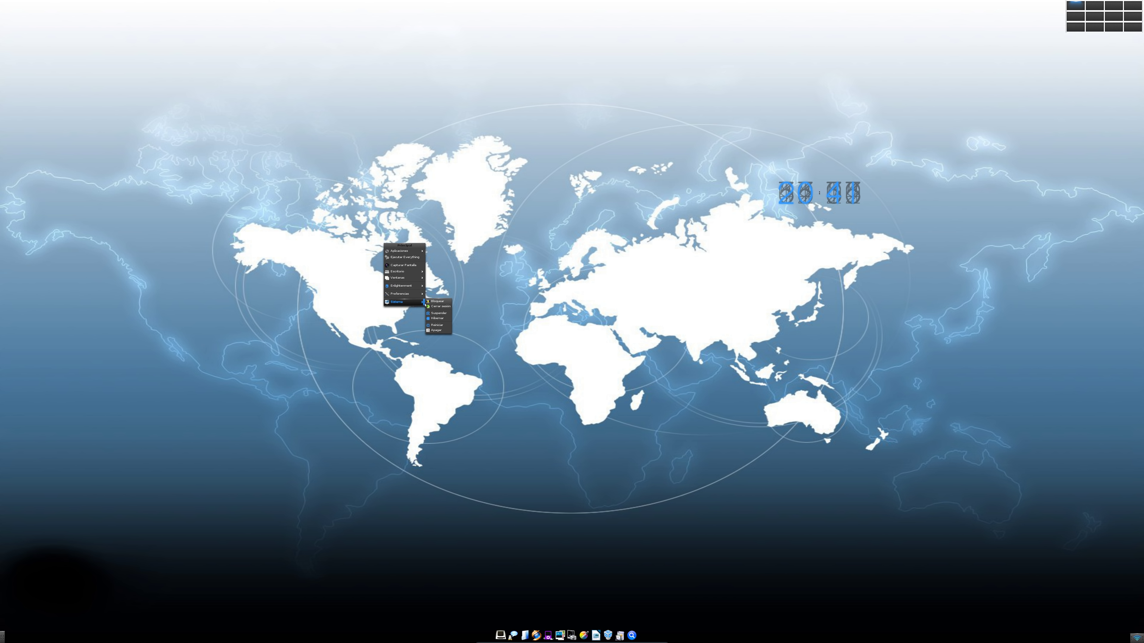
left_click(439, 331)
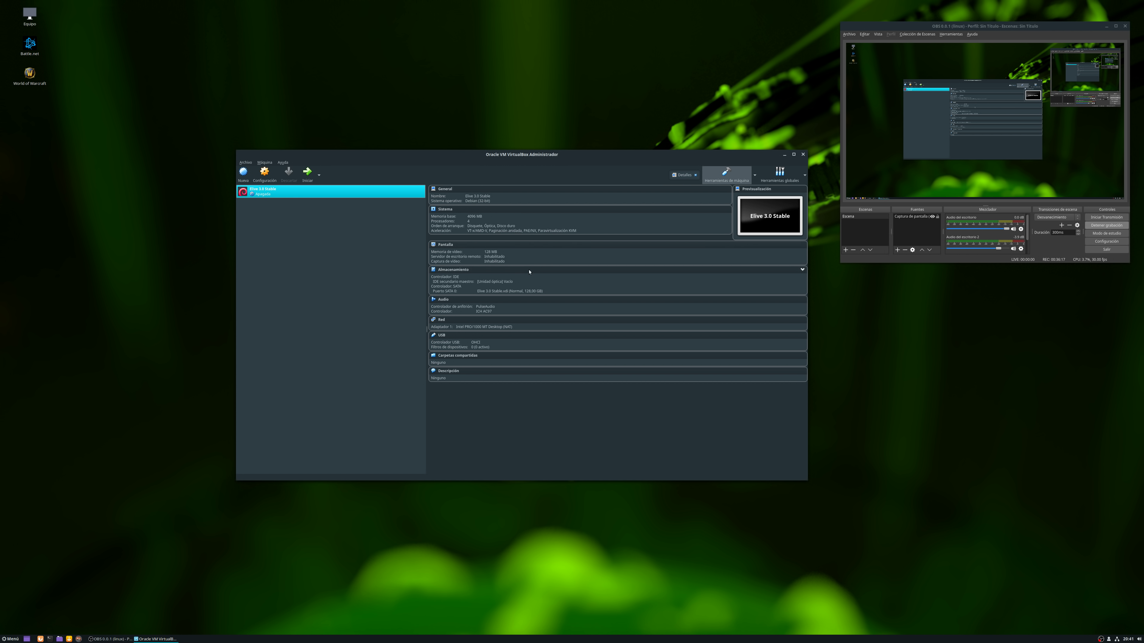
Step: Reposition the VirtualBox manager window on the host desktop and close it
left_click_drag(627, 160, 572, 170)
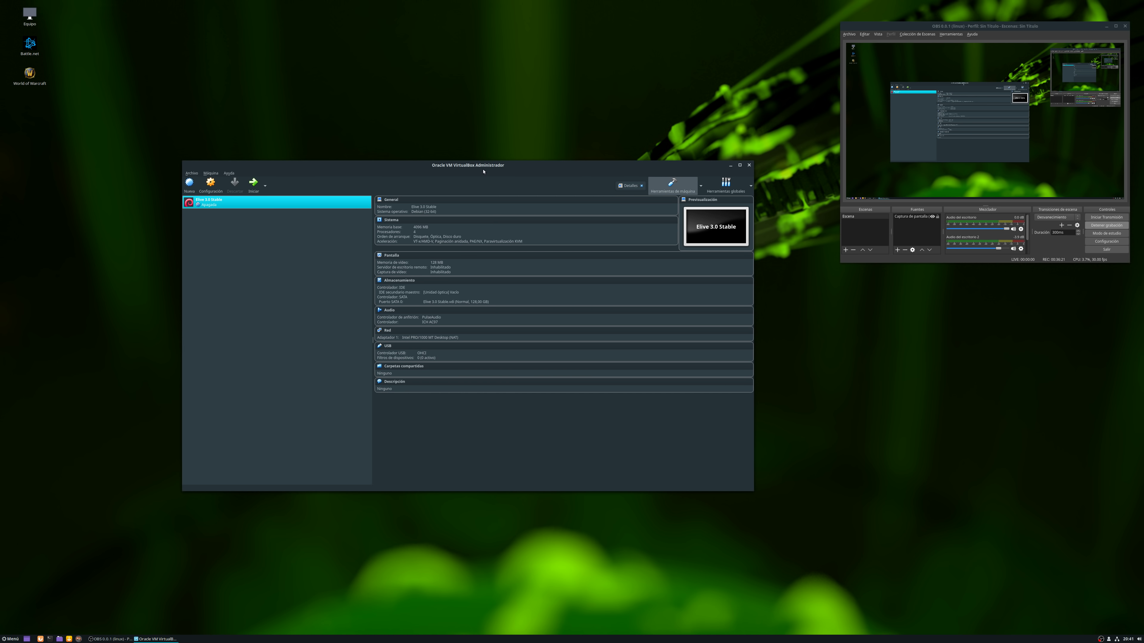
mouse_move(483, 172)
left_mouse_down()
mouse_move(495, 173)
mouse_move(478, 172)
left_mouse_up()
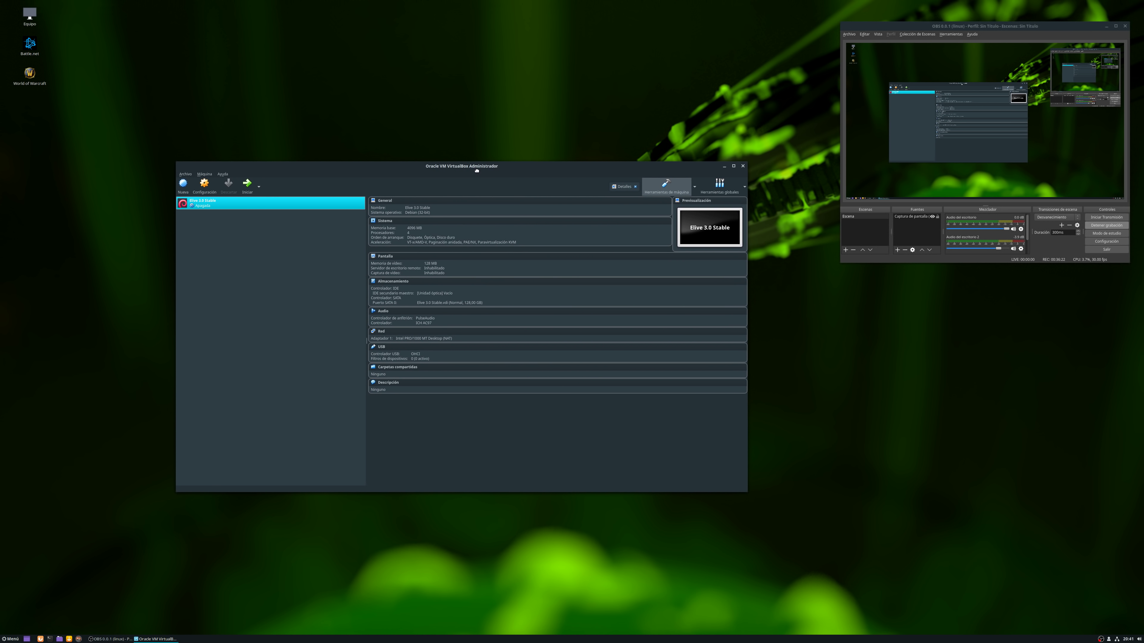
left_click(743, 166)
Step: Move the OBS window to the middle of the host desktop
left_click_drag(994, 30, 570, 205)
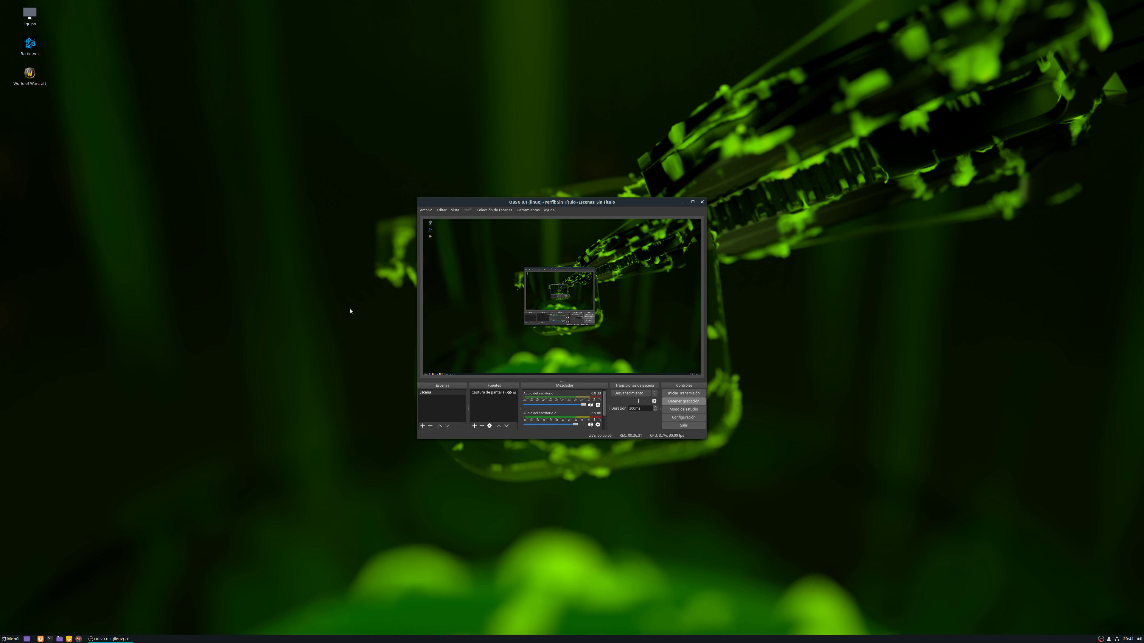
mouse_move(544, 206)
left_mouse_down()
mouse_move(364, 193)
mouse_move(167, 228)
mouse_move(527, 213)
mouse_move(769, 251)
mouse_move(442, 249)
mouse_move(537, 117)
mouse_move(557, 201)
mouse_move(527, 209)
mouse_move(536, 206)
left_mouse_up()
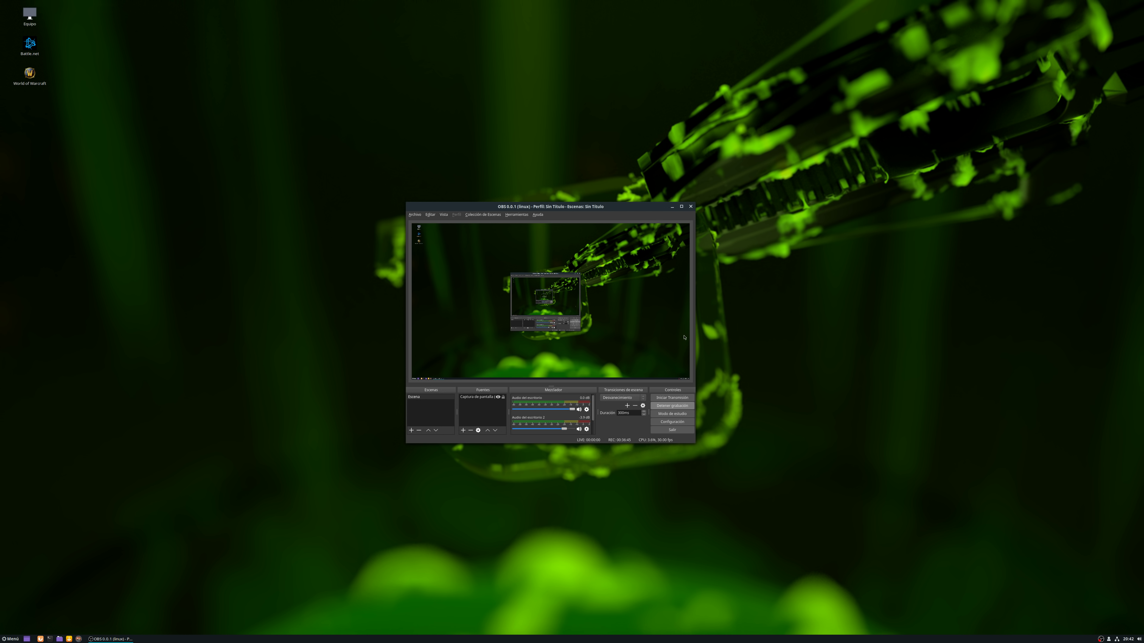
left_click_drag(560, 206, 566, 209)
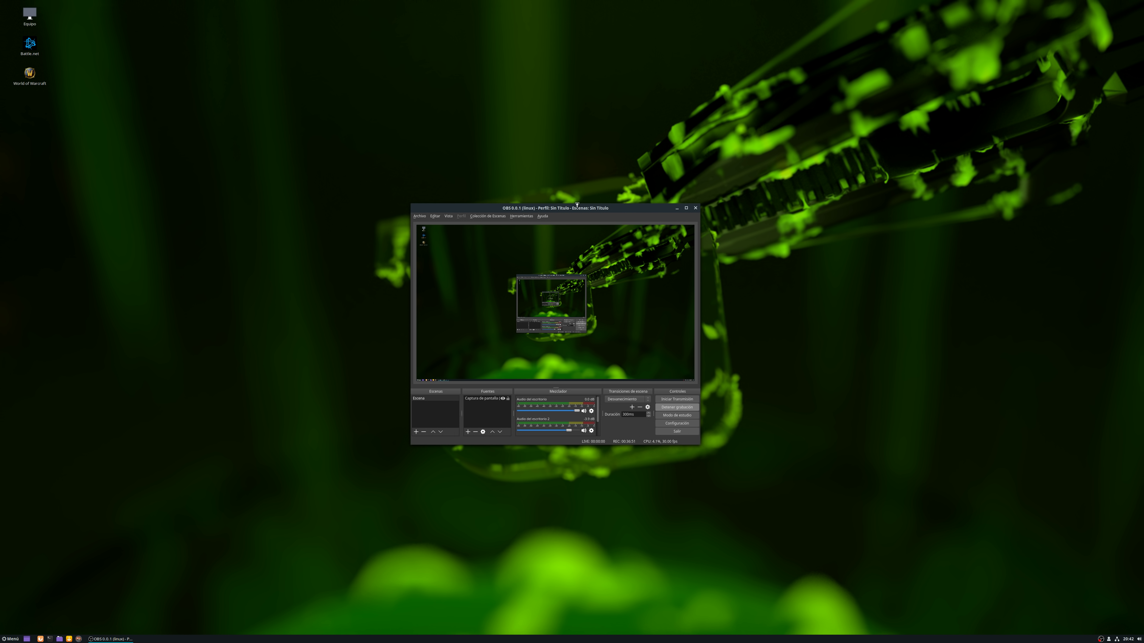
left_click_drag(577, 205, 580, 212)
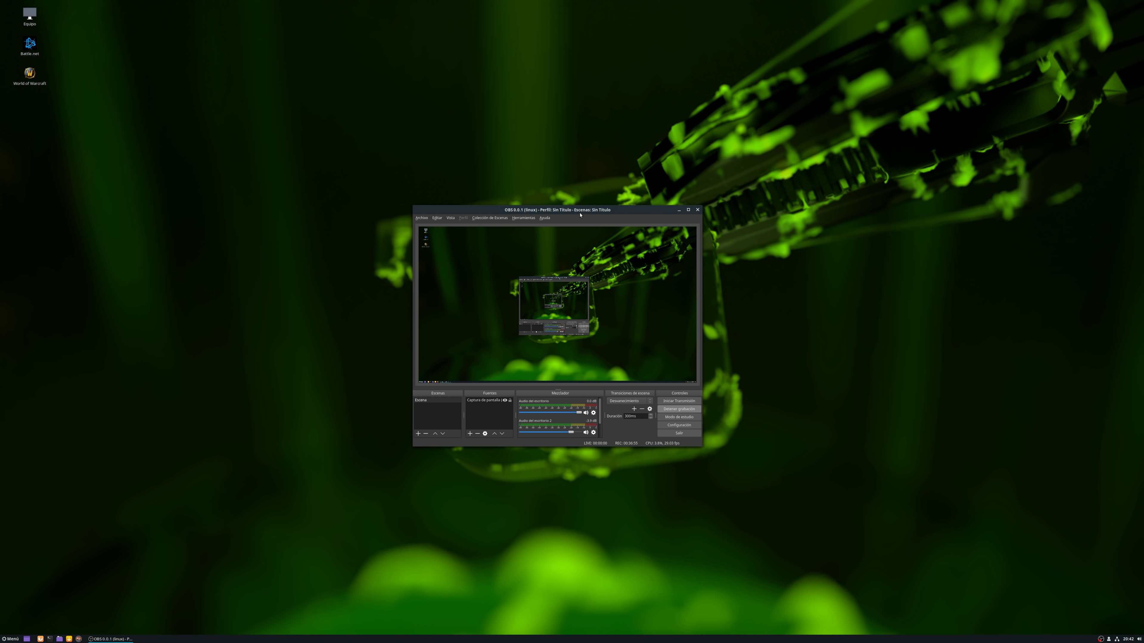